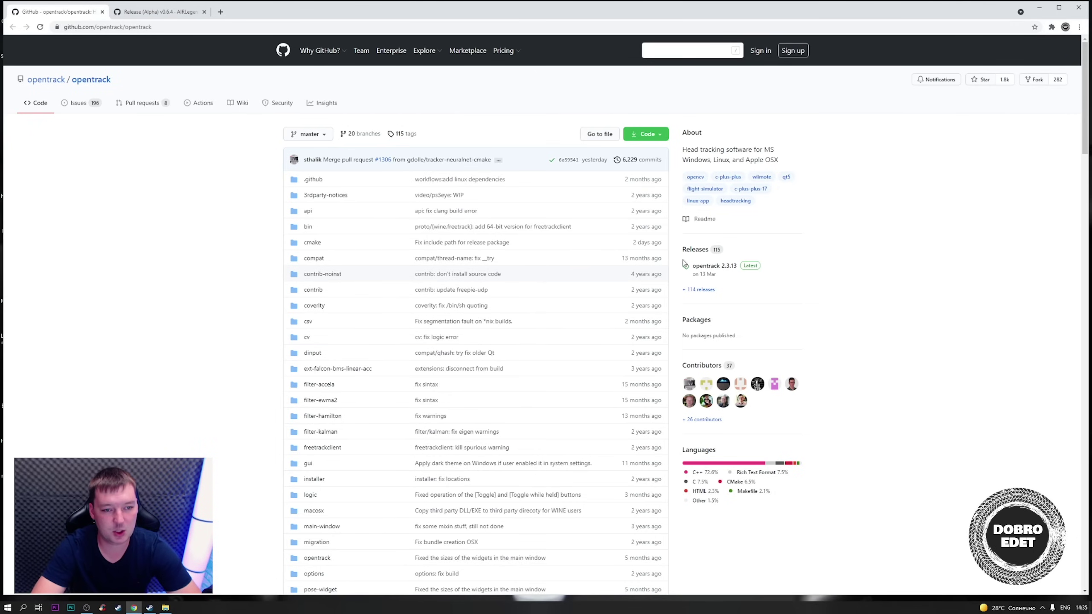
# - Open the latest opentrack 2.3.13 release and download opentrack-2.3.13-portable.7z from its assets
pyautogui.click(723, 267)
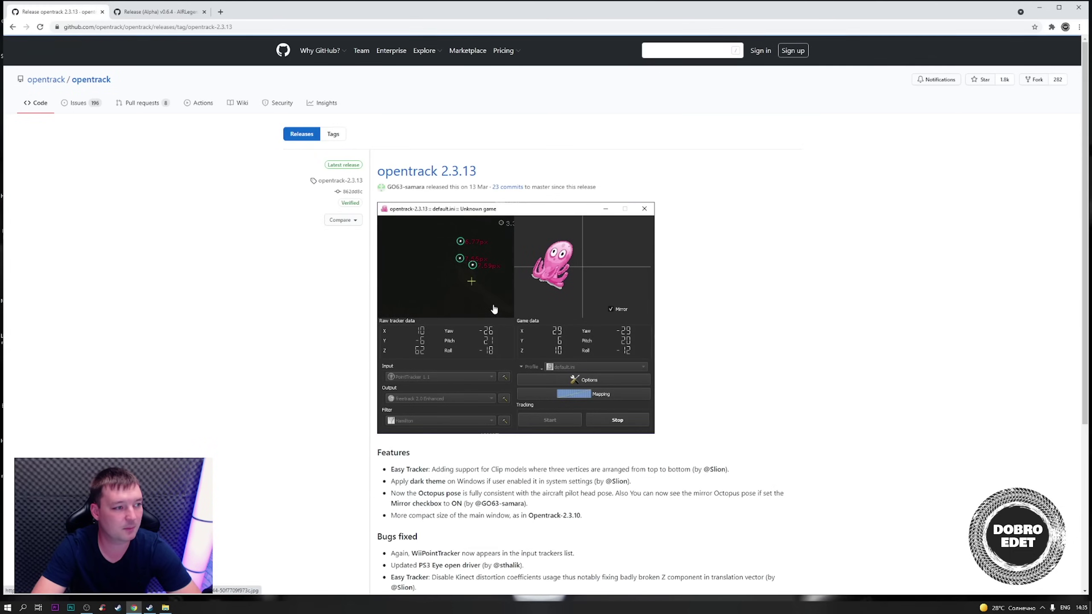
pyautogui.scroll(-2, 548, 345)
pyautogui.scroll(1, 605, 337)
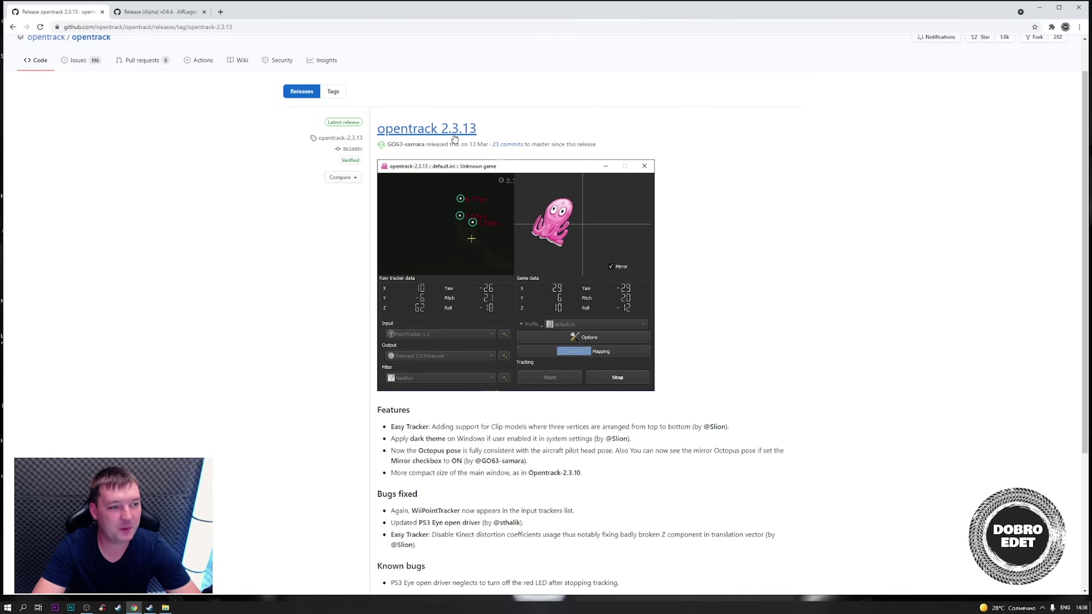
pyautogui.scroll(-2, 736, 298)
pyautogui.scroll(-3, 659, 269)
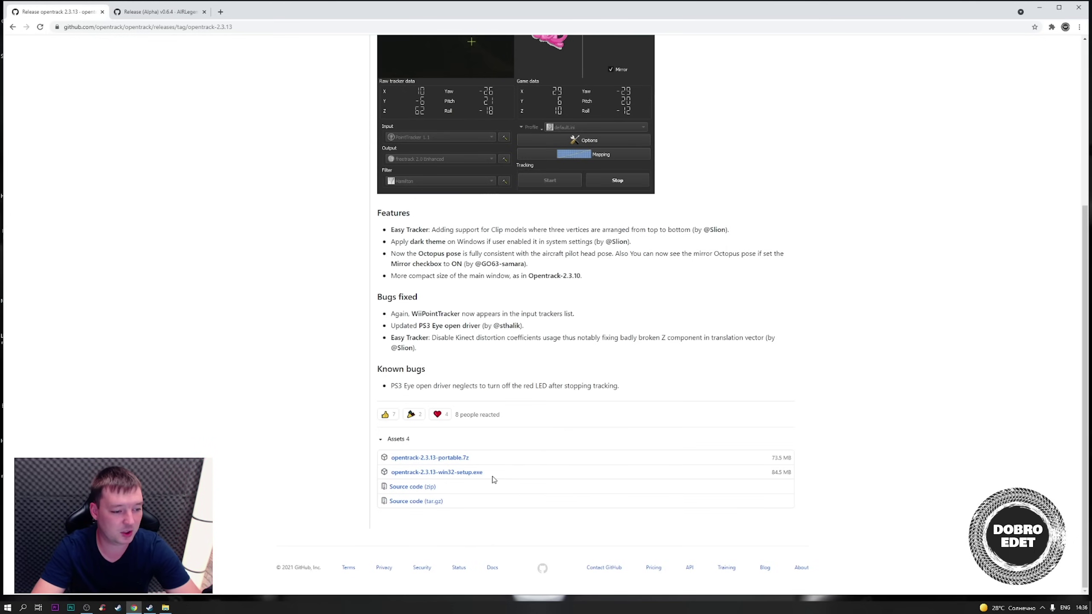
pyautogui.click(457, 458)
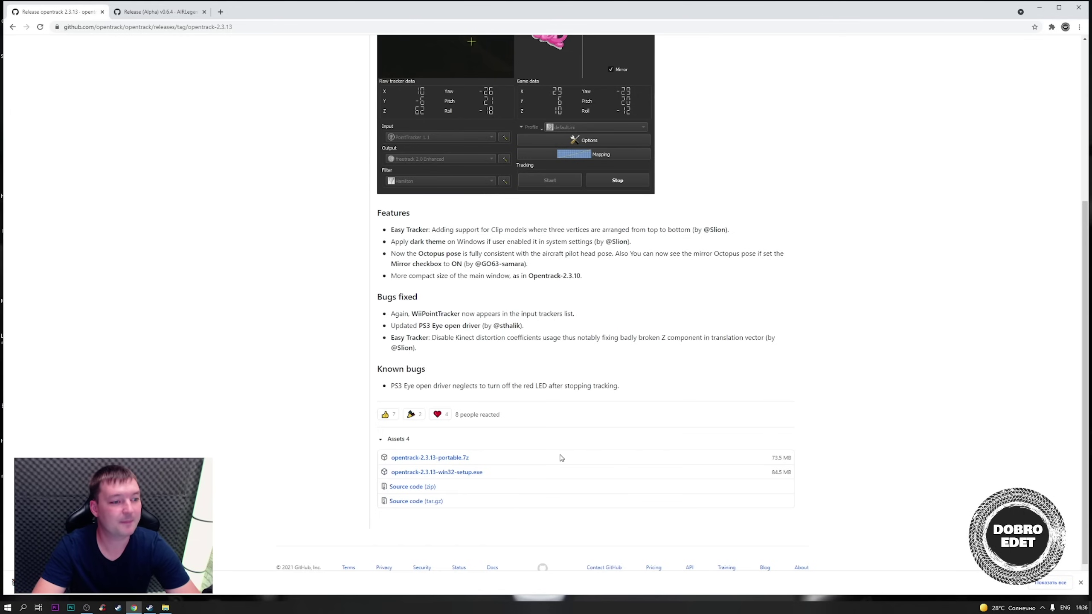
# - Download aitrack-v0.6.4-alpha.zip from the AITrack release page
pyautogui.click(149, 15)
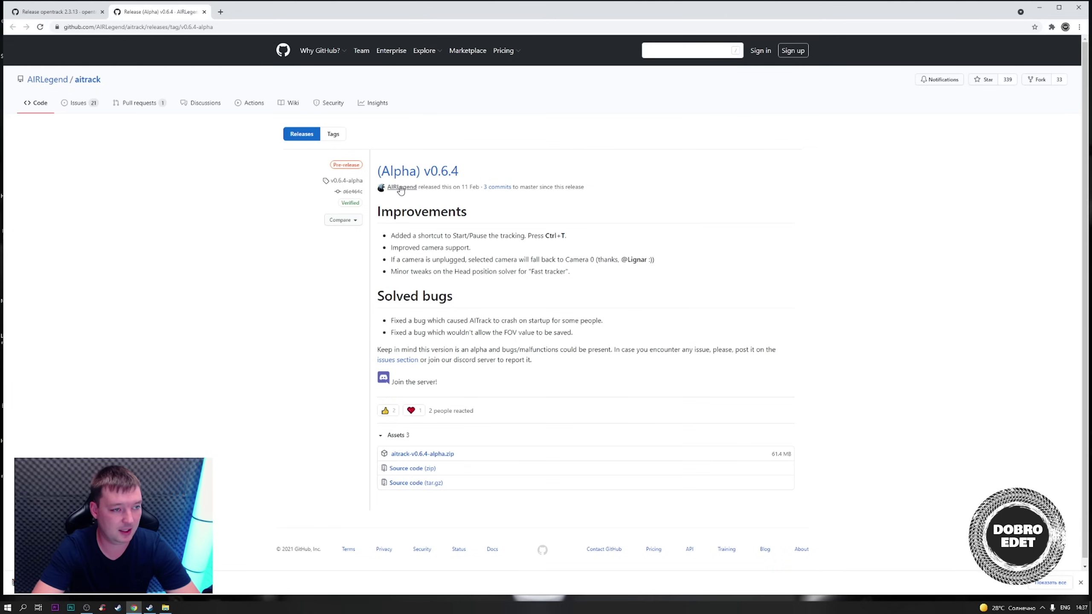
pyautogui.click(439, 455)
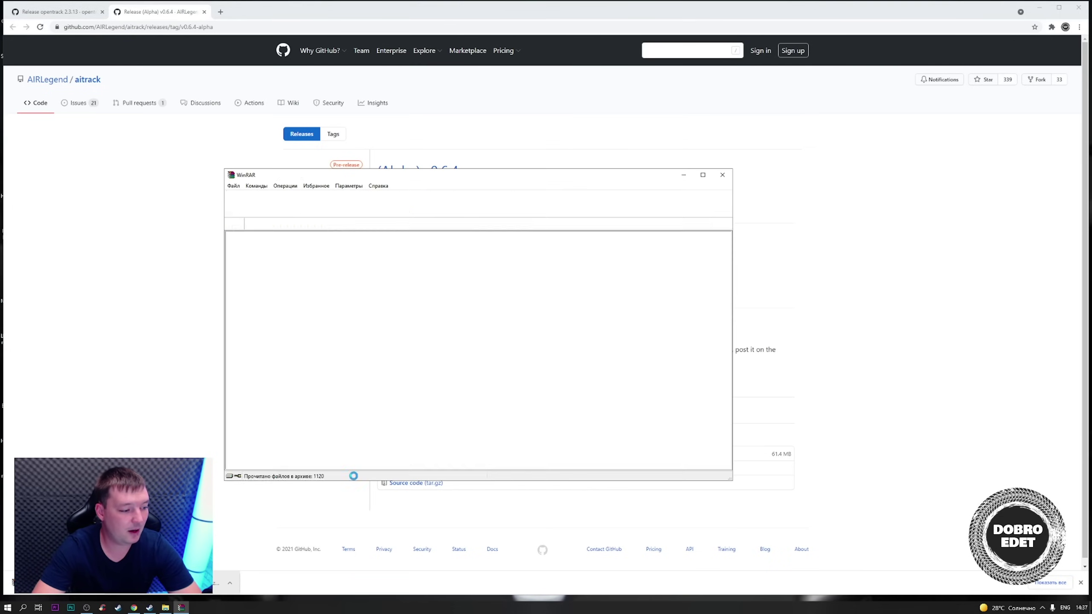
# - Extract the install folder from the opentrack portable archive into Новая папка (4) and close the archive
pyautogui.moveTo(478, 175); pyautogui.dragTo(660, 136)
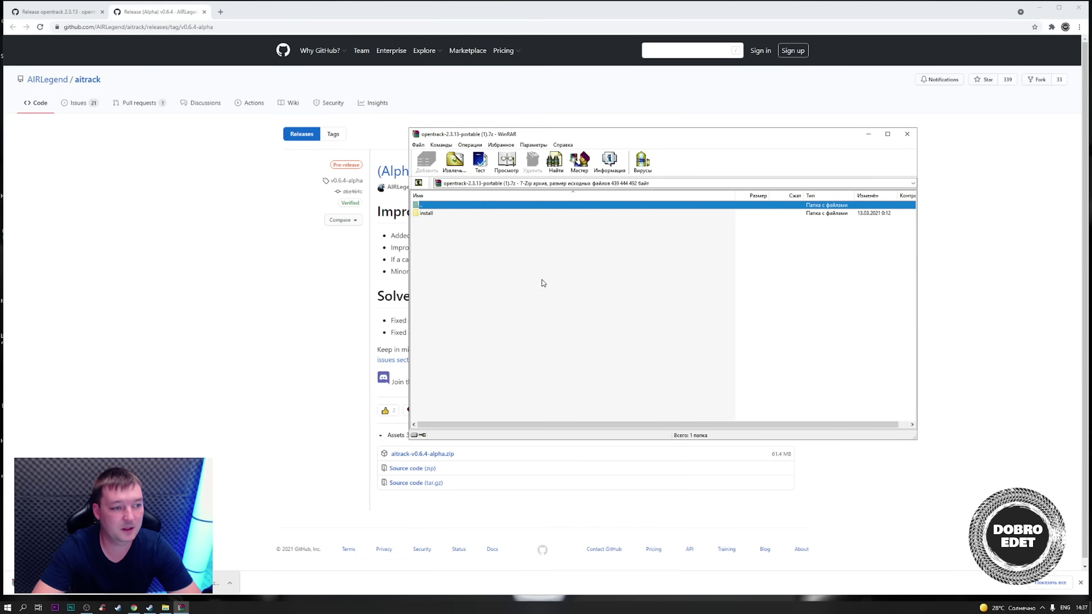
pyautogui.click(444, 215)
pyautogui.doubleClick(441, 215)
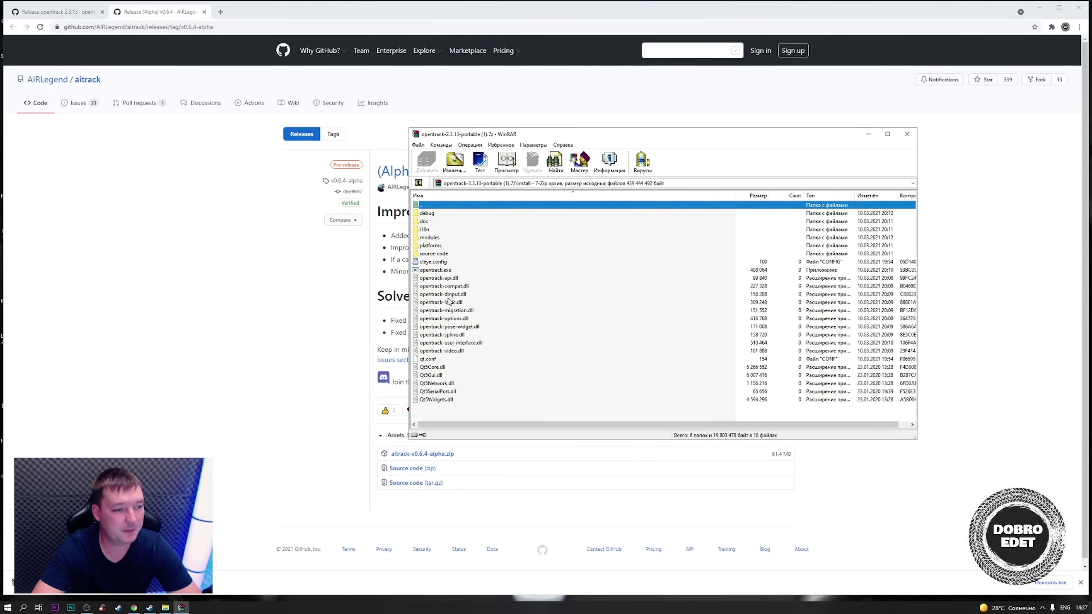
pyautogui.click(437, 270)
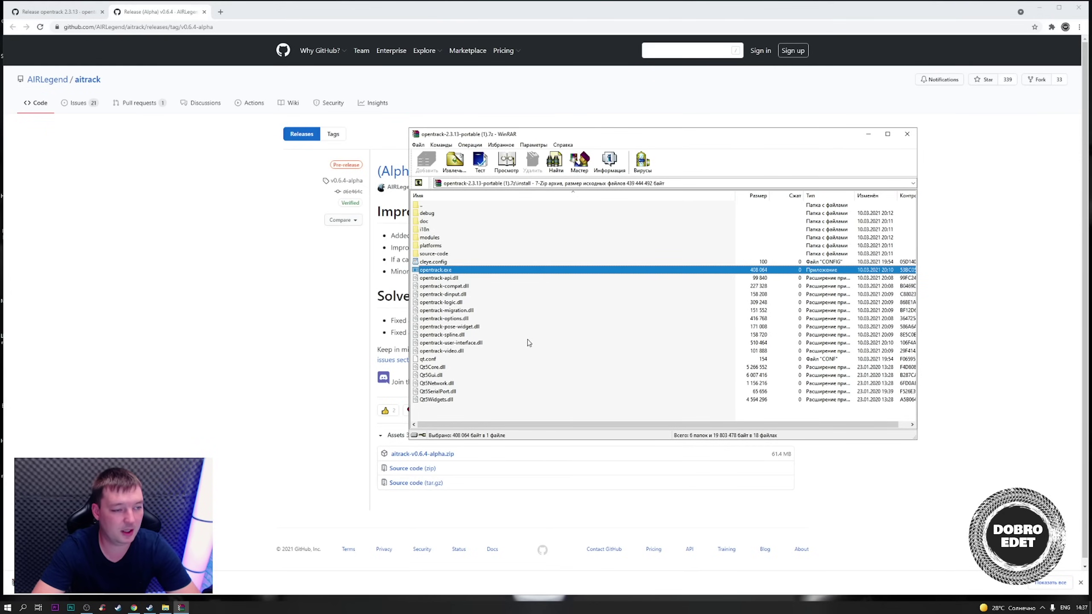
pyautogui.doubleClick(439, 206)
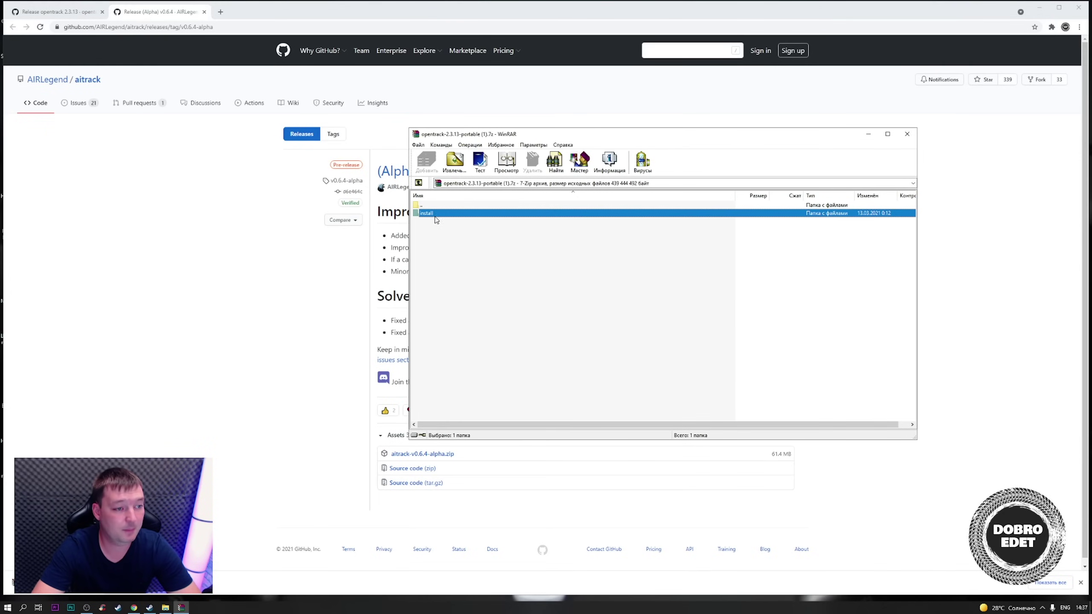
pyautogui.moveTo(461, 383); pyautogui.dragTo(381, 360)
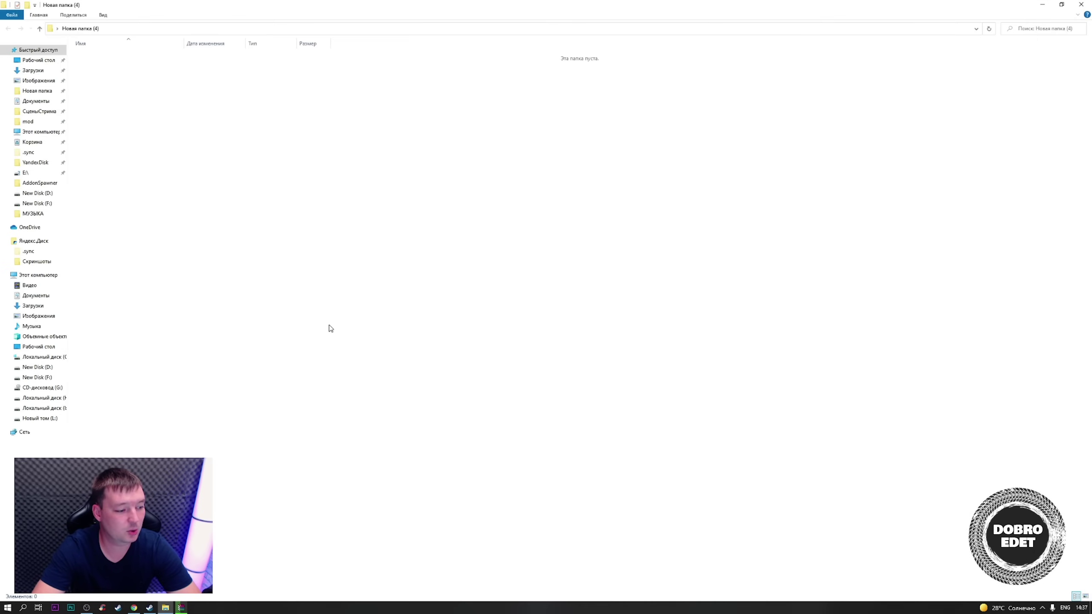
pyautogui.click(189, 609)
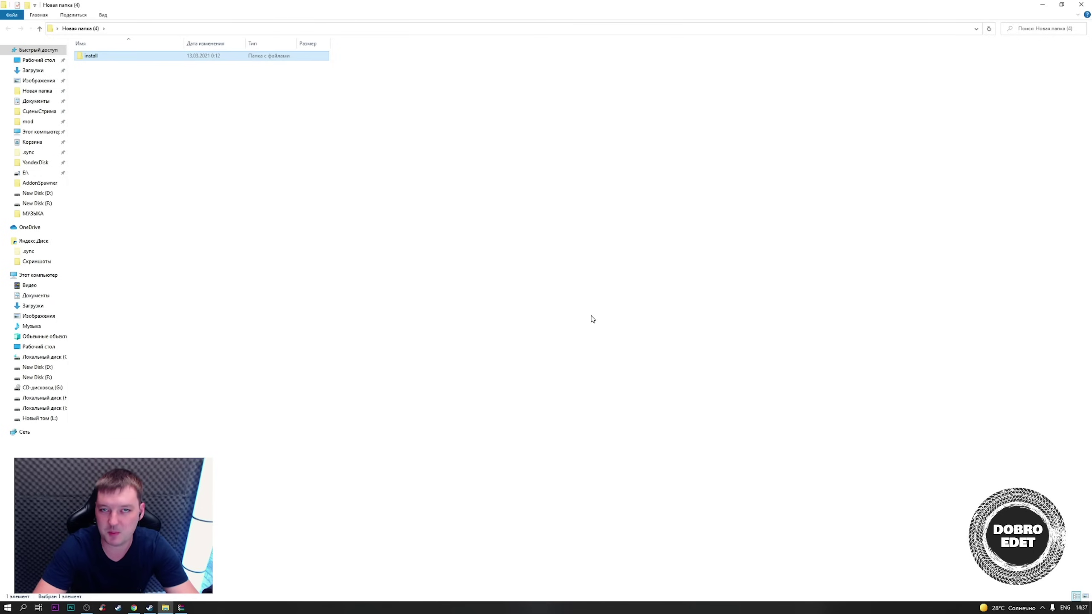
pyautogui.click(182, 607)
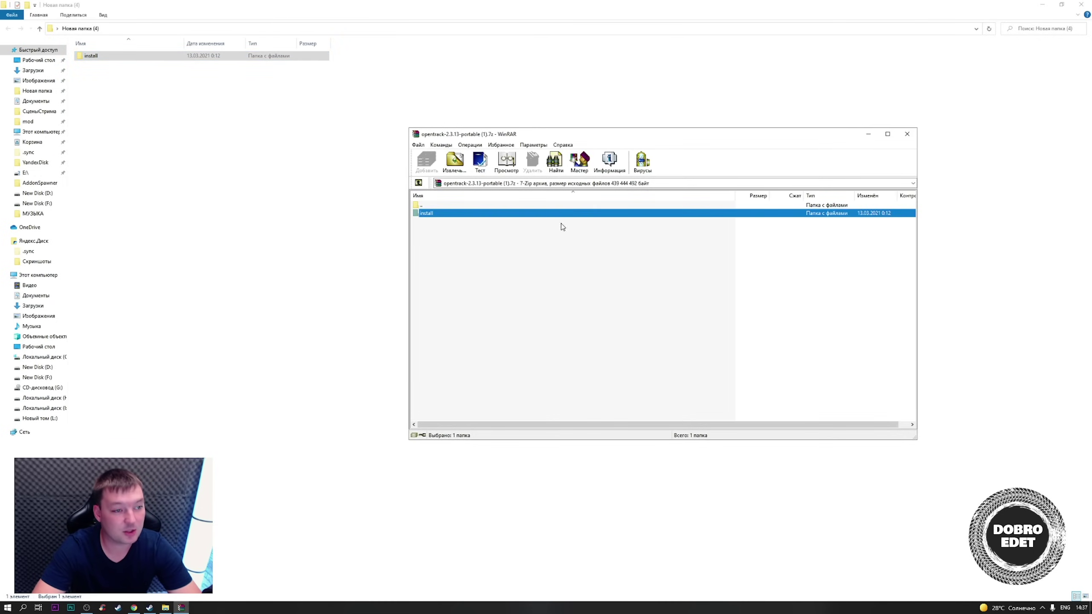
pyautogui.click(907, 134)
# - Open the downloaded AITrack archive and extract its aitrack-v0.6.4-alpha folder into Новая папка (4)
pyautogui.click(134, 608)
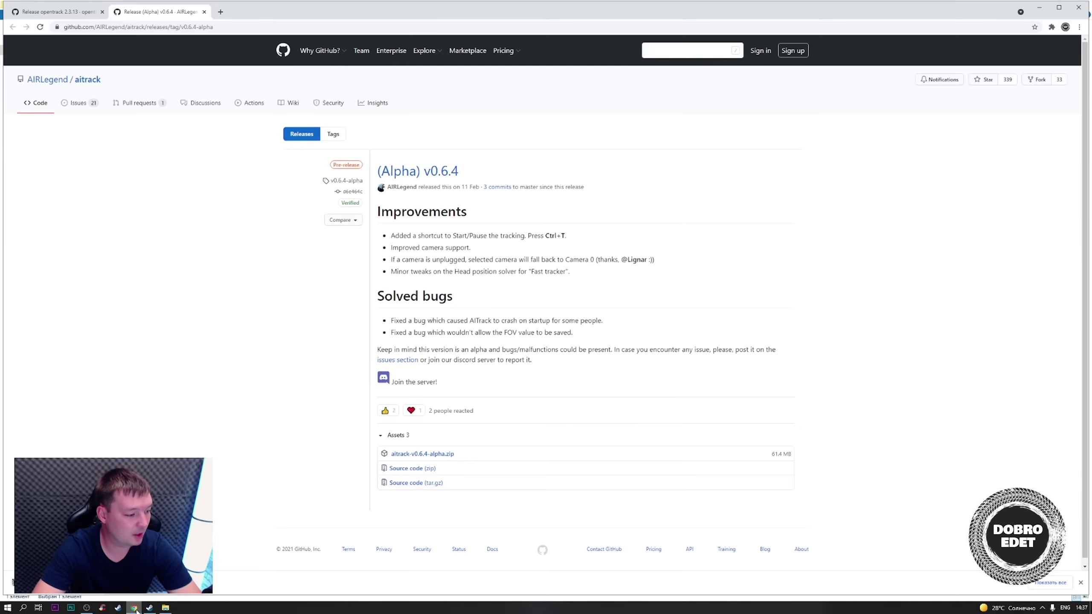
pyautogui.click(206, 583)
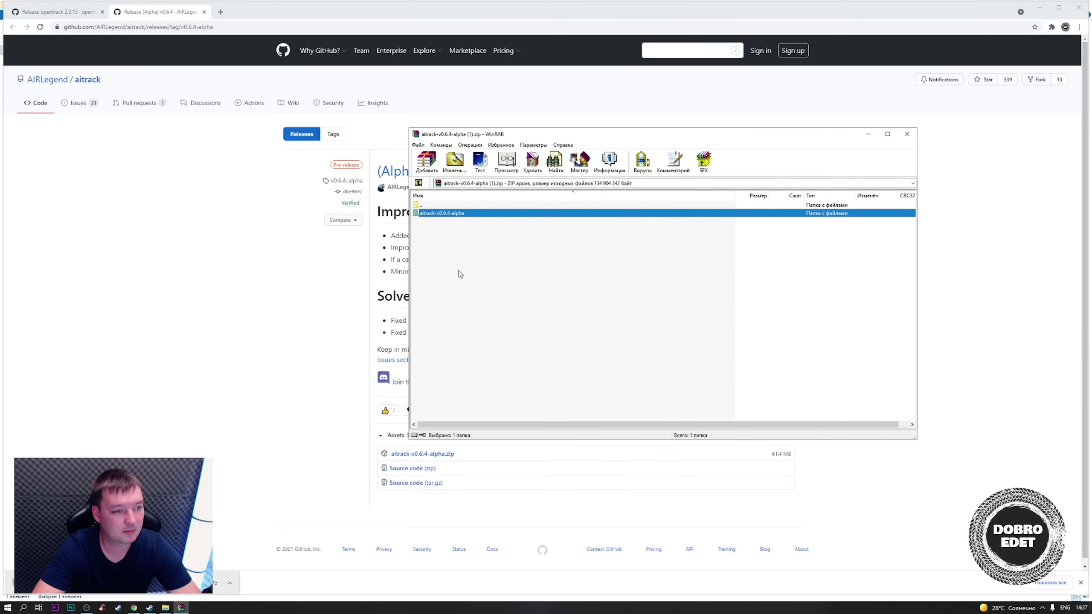
pyautogui.doubleClick(462, 218)
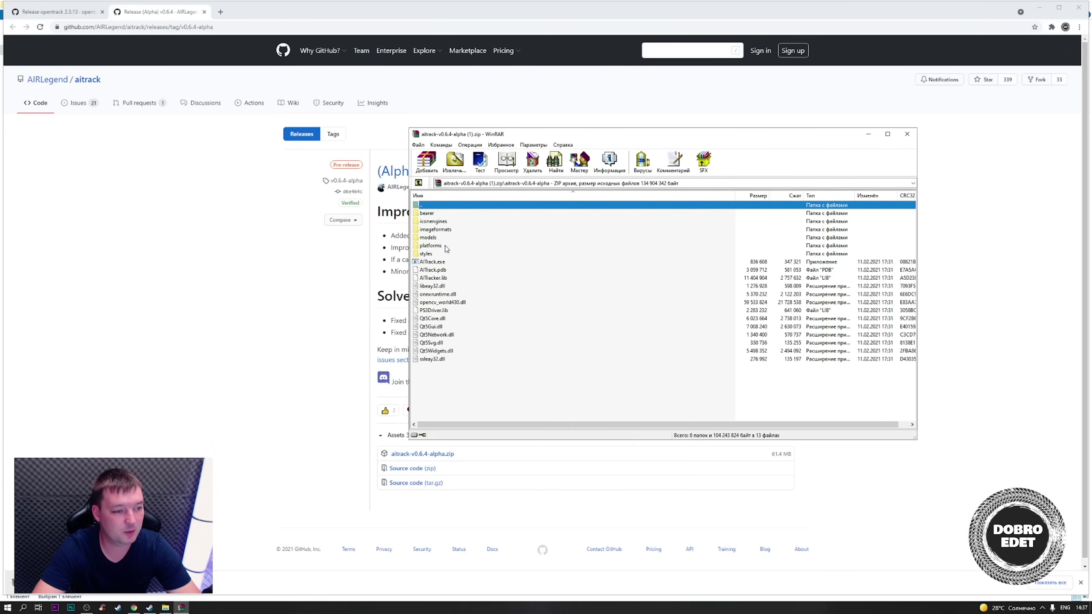
pyautogui.click(434, 262)
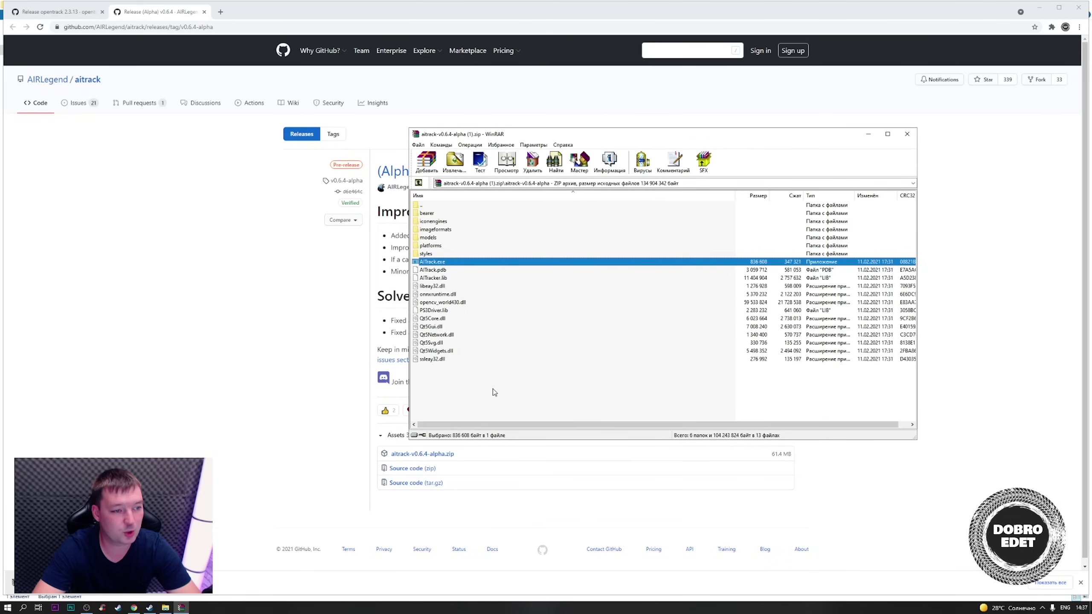
pyautogui.doubleClick(444, 206)
pyautogui.moveTo(449, 218); pyautogui.dragTo(308, 368)
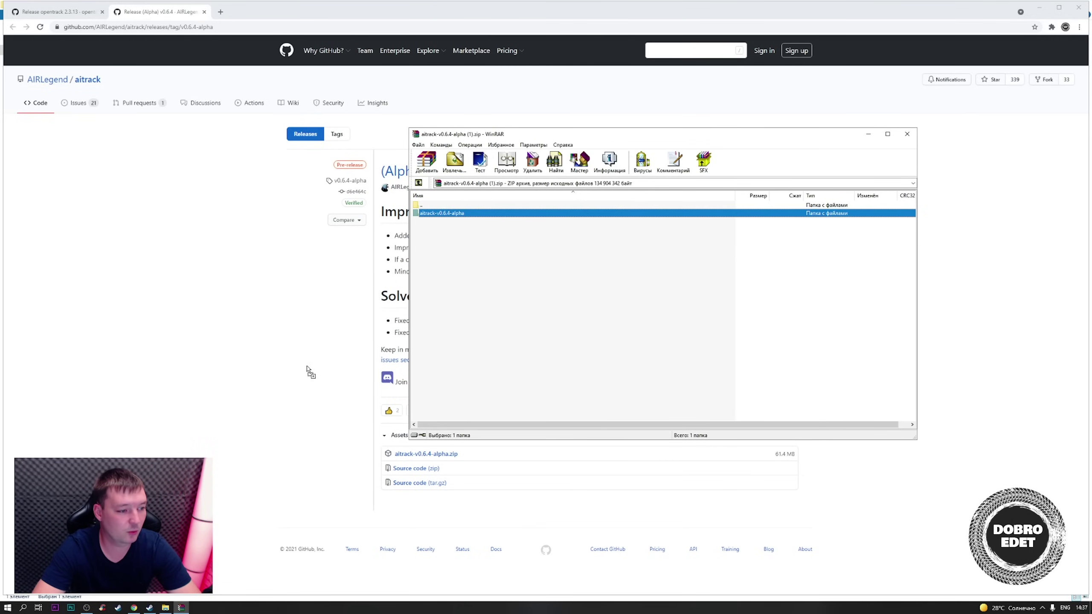
pyautogui.moveTo(164, 610); pyautogui.dragTo(396, 303)
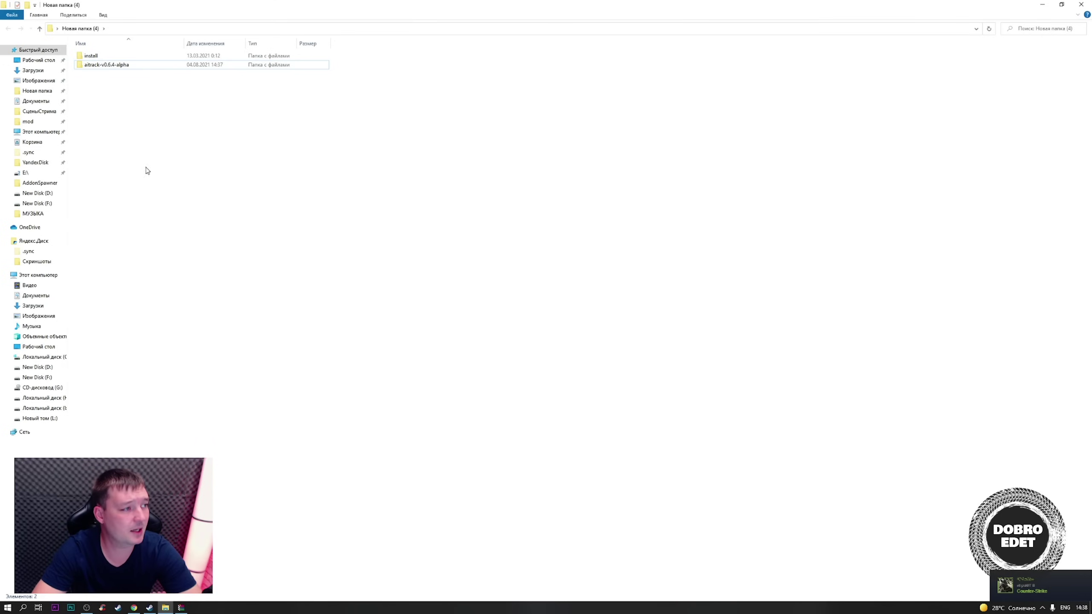
# - Launch opentrack.exe from the extracted install folder
pyautogui.click(98, 57)
pyautogui.doubleClick(99, 57)
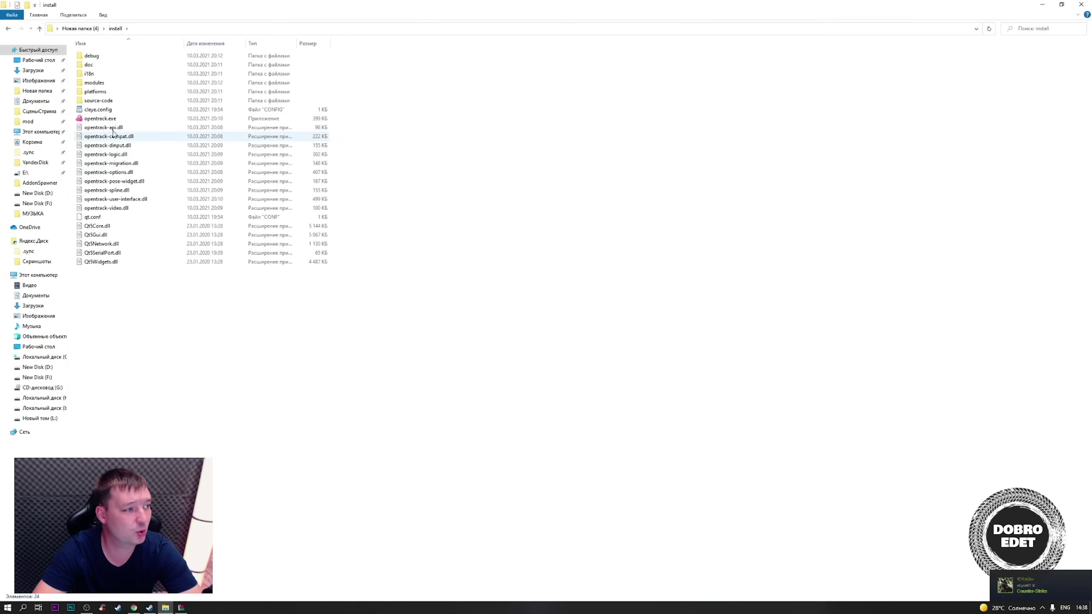
pyautogui.doubleClick(256, 118)
pyautogui.click(582, 311)
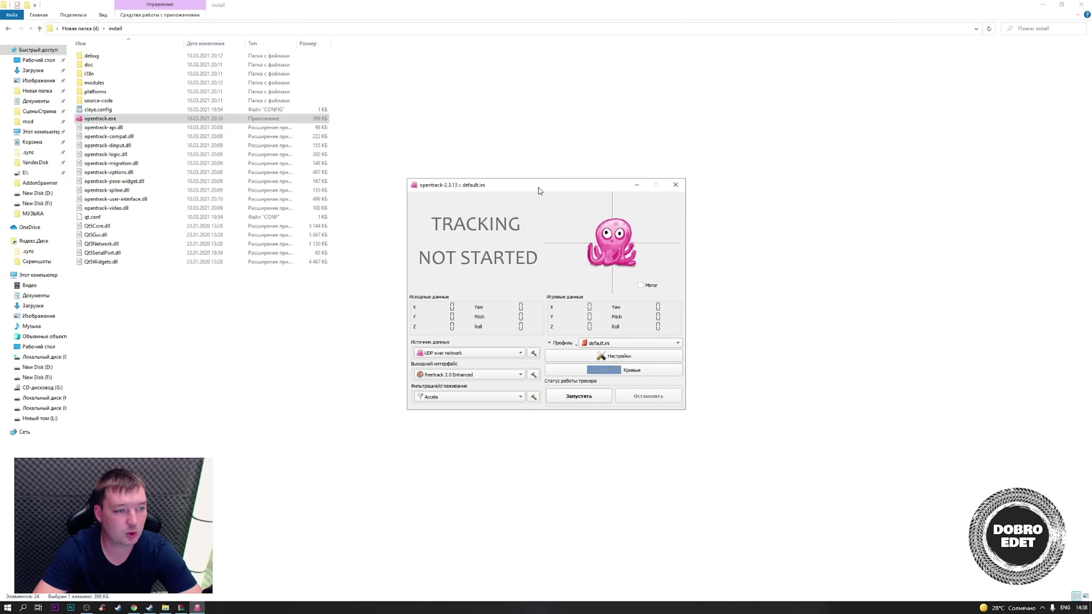
pyautogui.moveTo(540, 190); pyautogui.dragTo(583, 152)
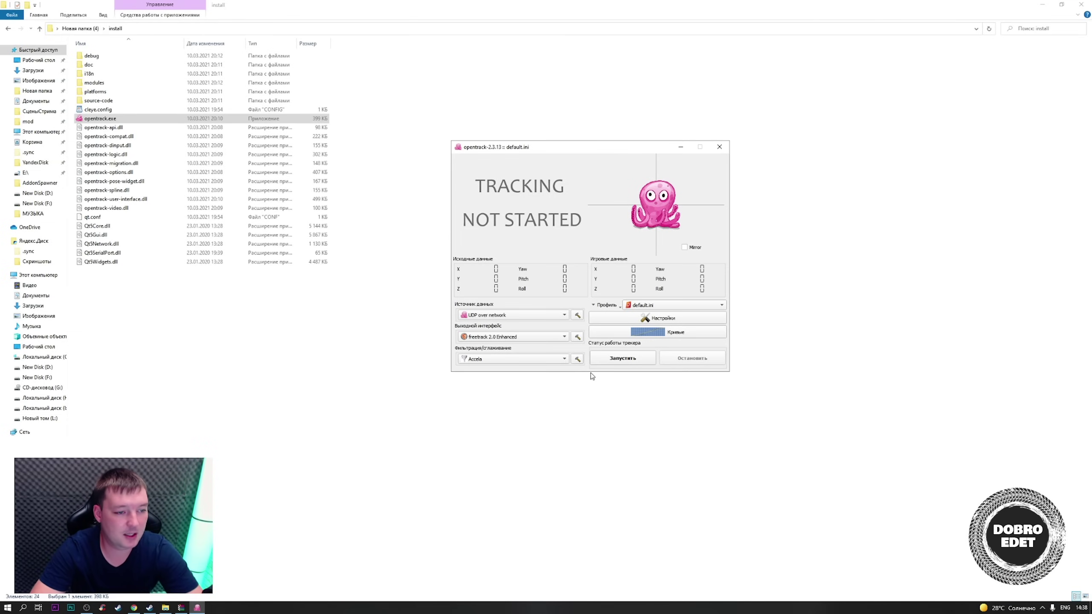
# - Choose UDP over network as the tracking input, freetrack 2.0 Enhanced as the output and Accela as the filter
pyautogui.click(493, 316)
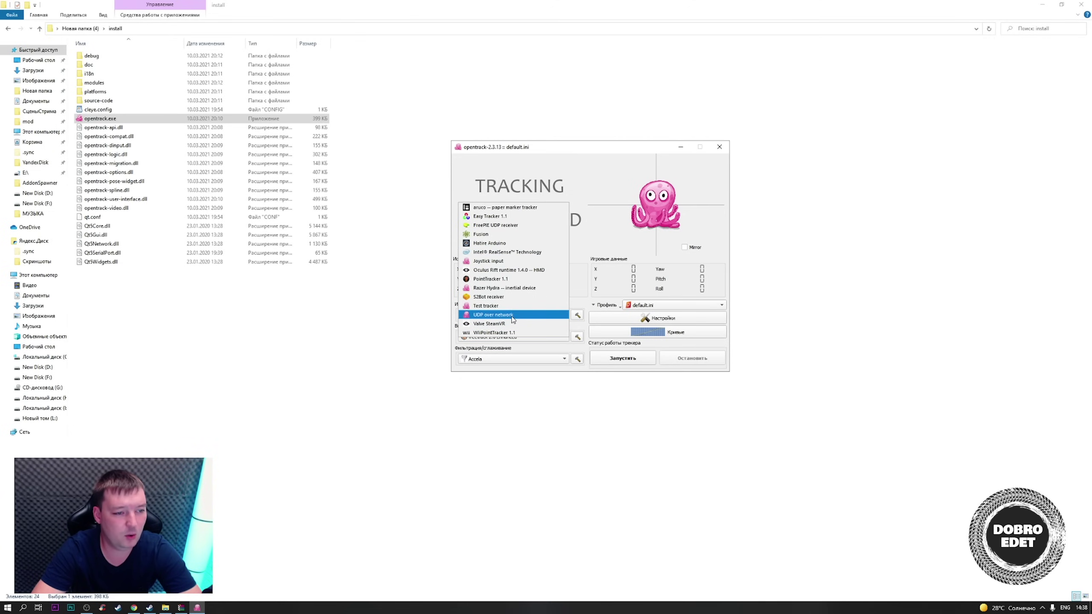
pyautogui.click(513, 319)
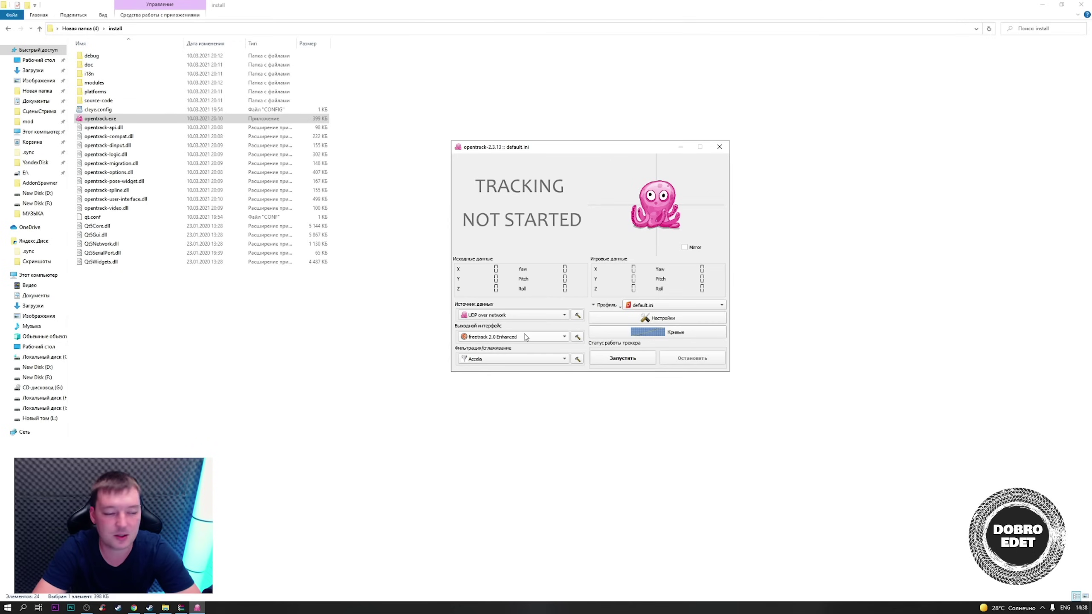
pyautogui.click(513, 339)
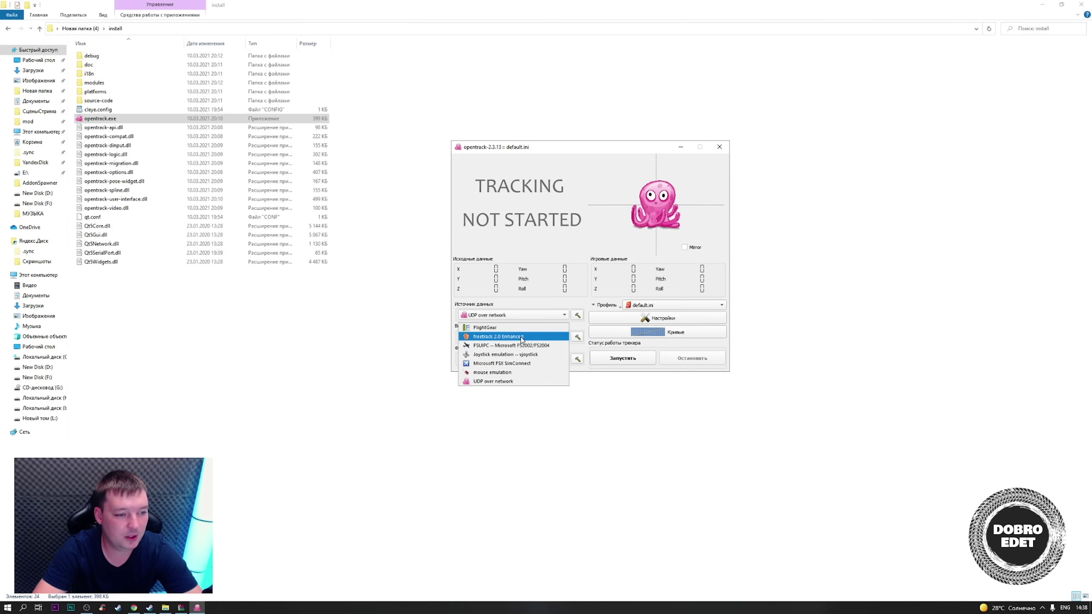
pyautogui.click(511, 340)
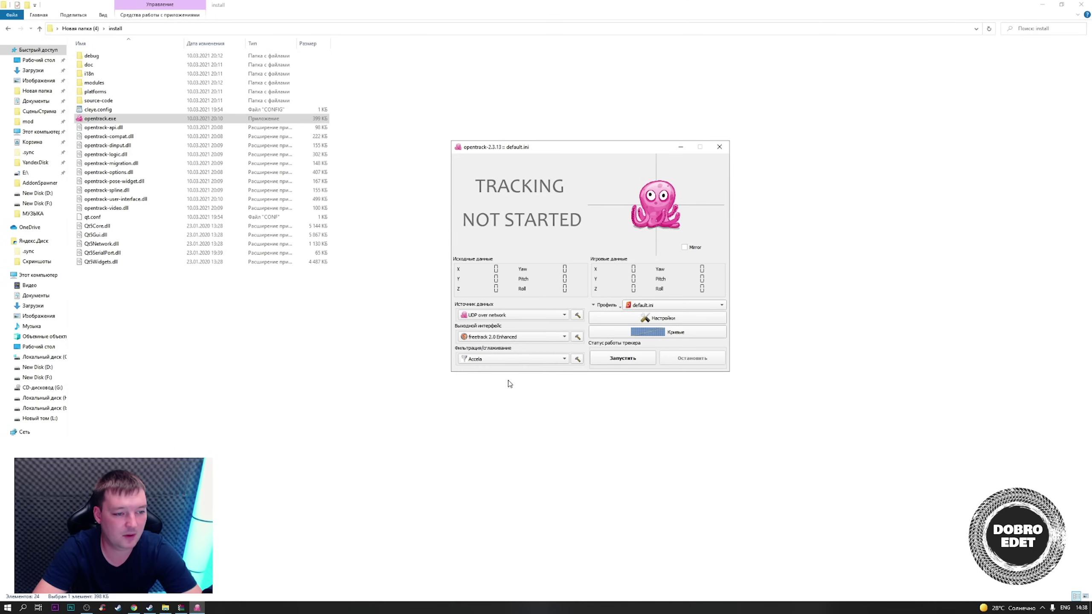
pyautogui.click(486, 359)
pyautogui.click(486, 361)
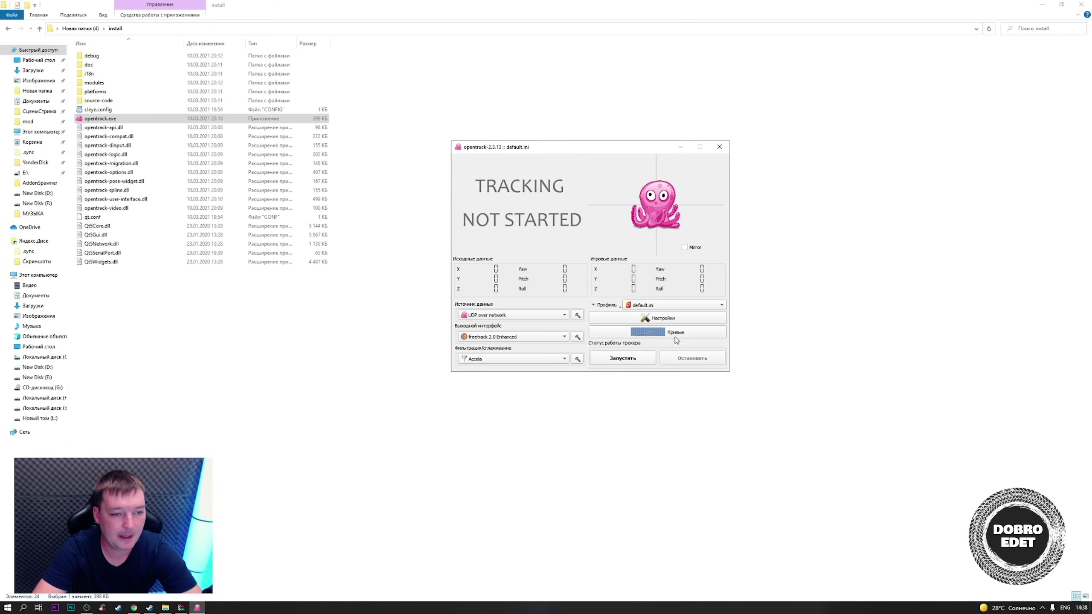
pyautogui.click(605, 305)
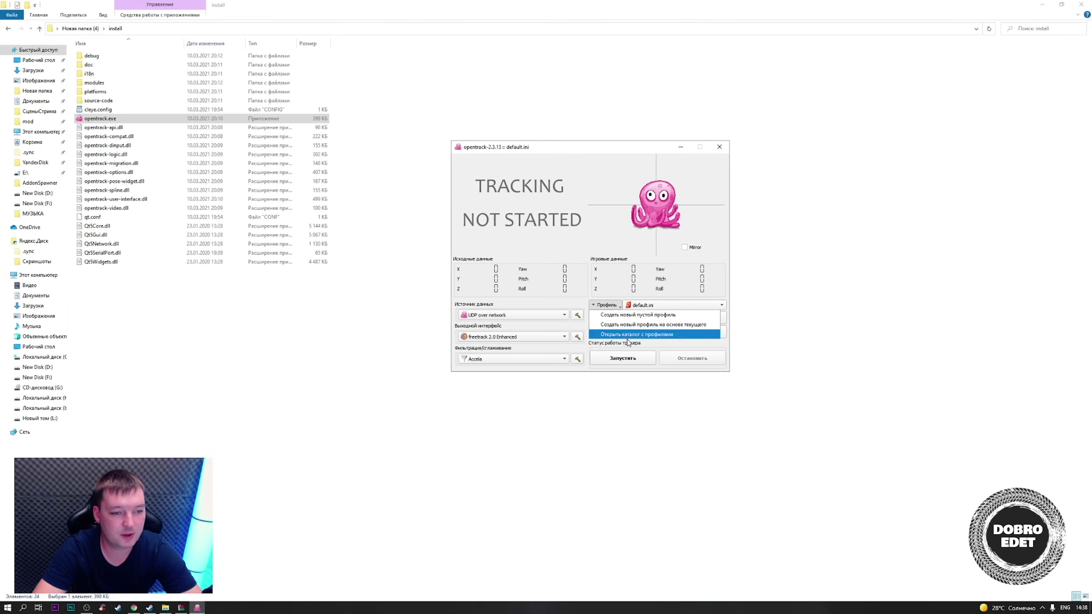
pyautogui.click(610, 305)
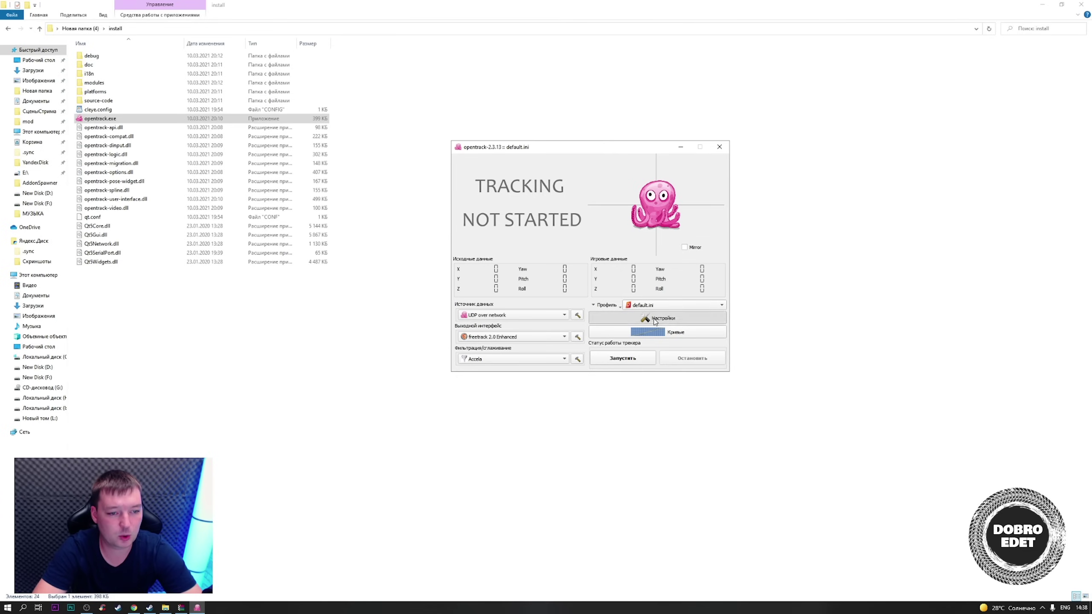
# - Assign the numpad decimal key as the global centering (Центрирование) hotkey in the opentrack settings
pyautogui.click(654, 320)
pyautogui.moveTo(536, 160); pyautogui.dragTo(827, 129)
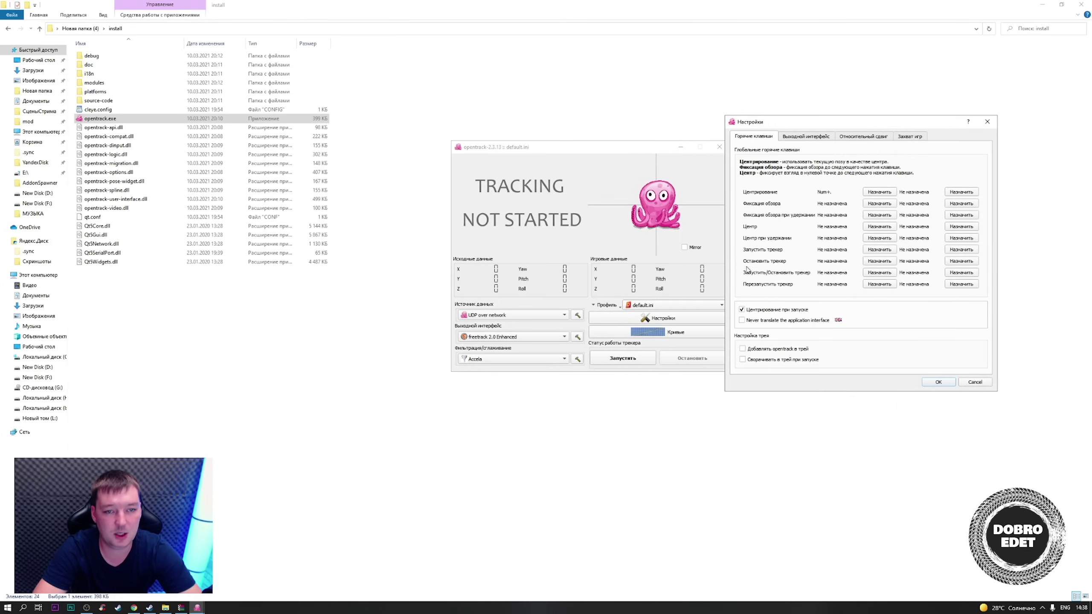
pyautogui.click(875, 194)
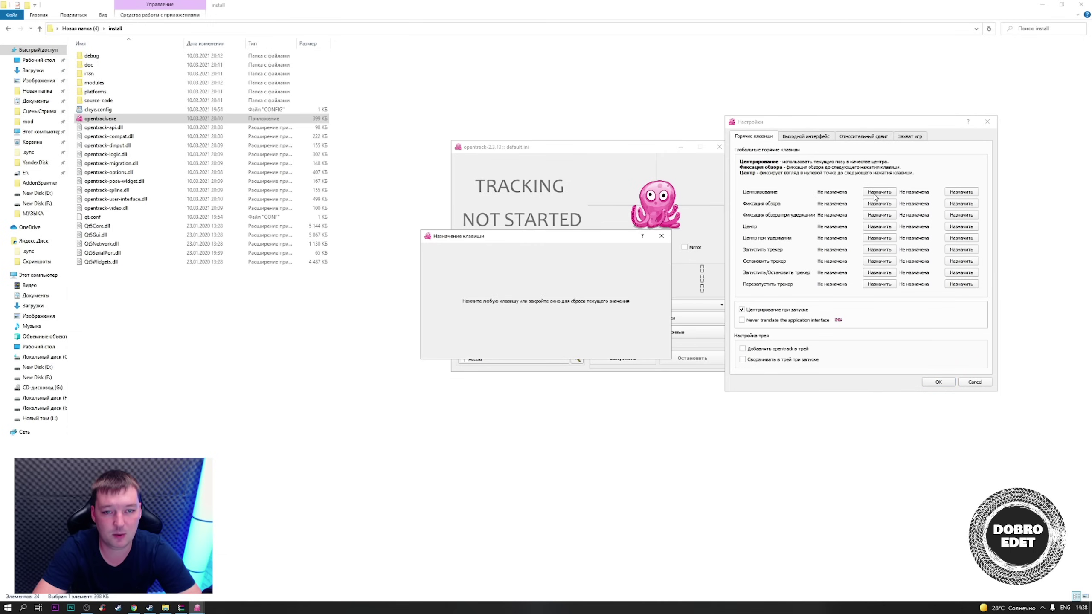
pyautogui.press('KP_Decimal')
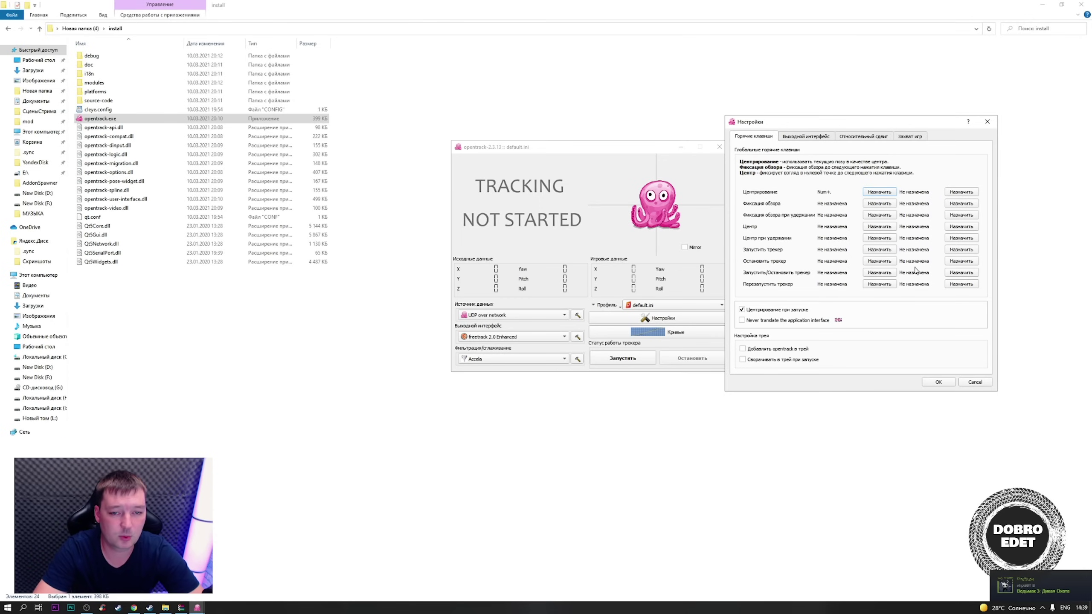
pyautogui.moveTo(815, 124); pyautogui.dragTo(711, 114)
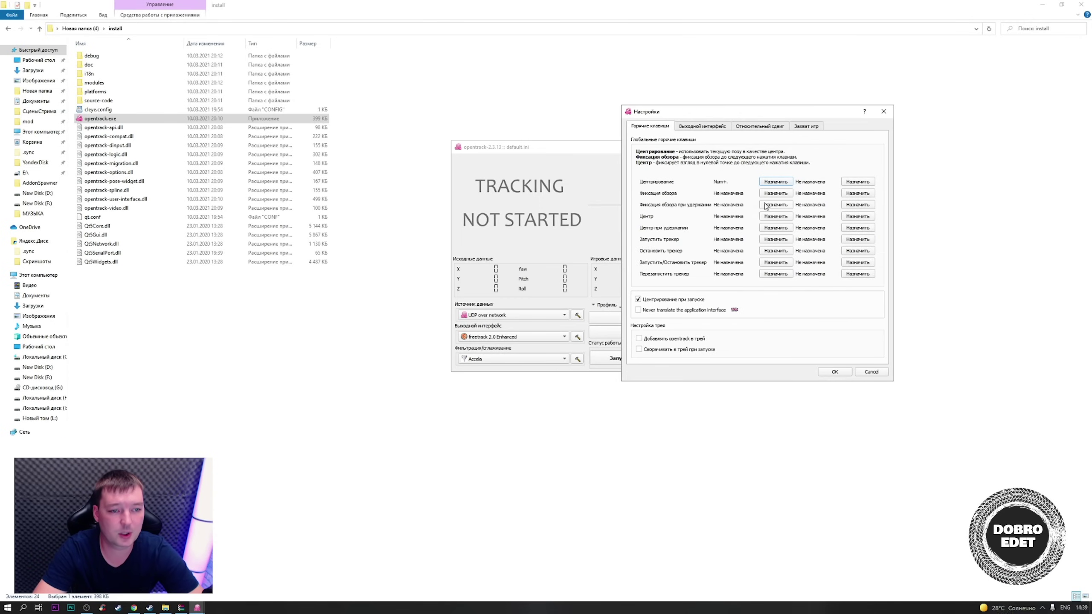
# - Review the output axis mapping, relative shift and game capture options in the opentrack settings, and save the settings
pyautogui.click(702, 126)
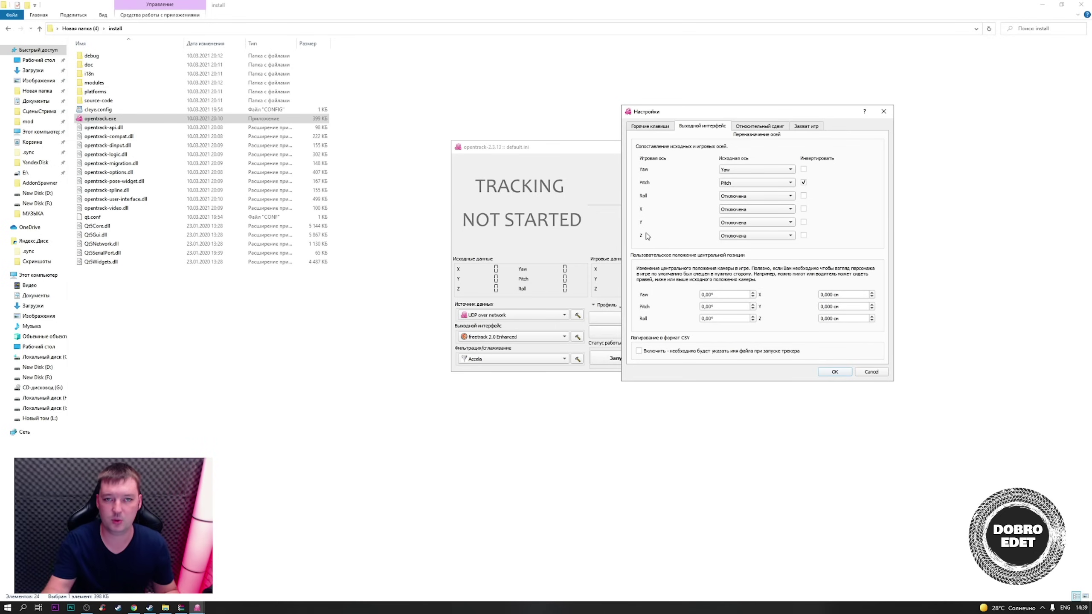
pyautogui.click(762, 126)
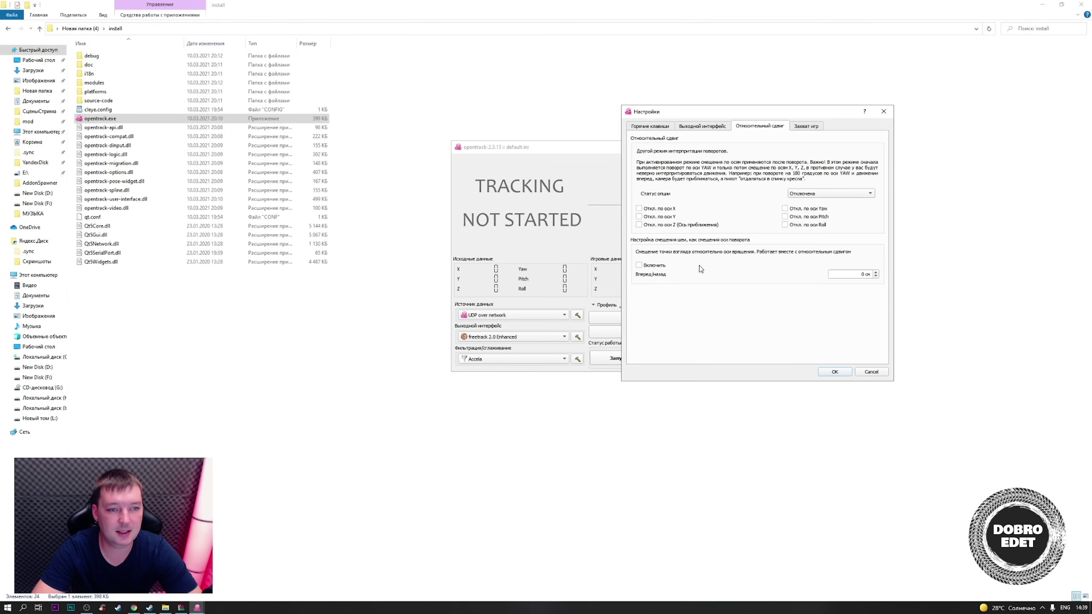
pyautogui.click(808, 126)
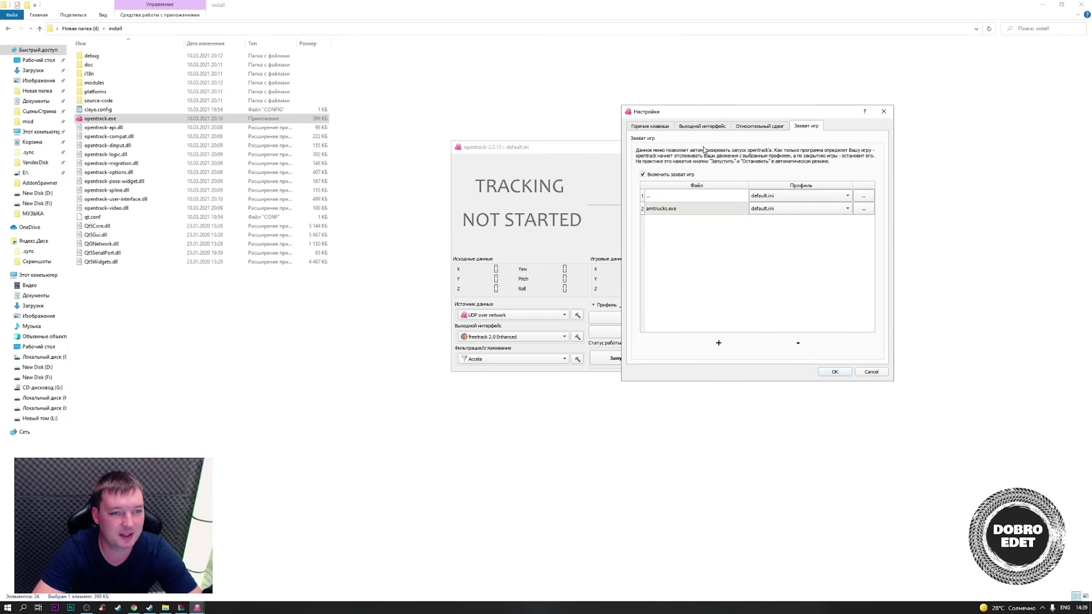
pyautogui.click(667, 129)
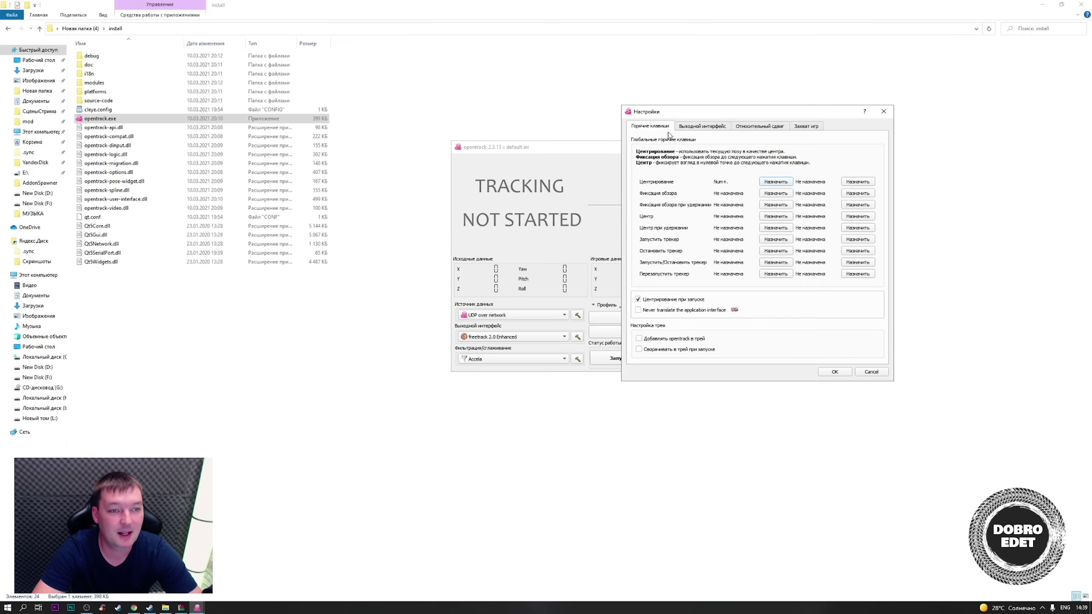
pyautogui.click(835, 373)
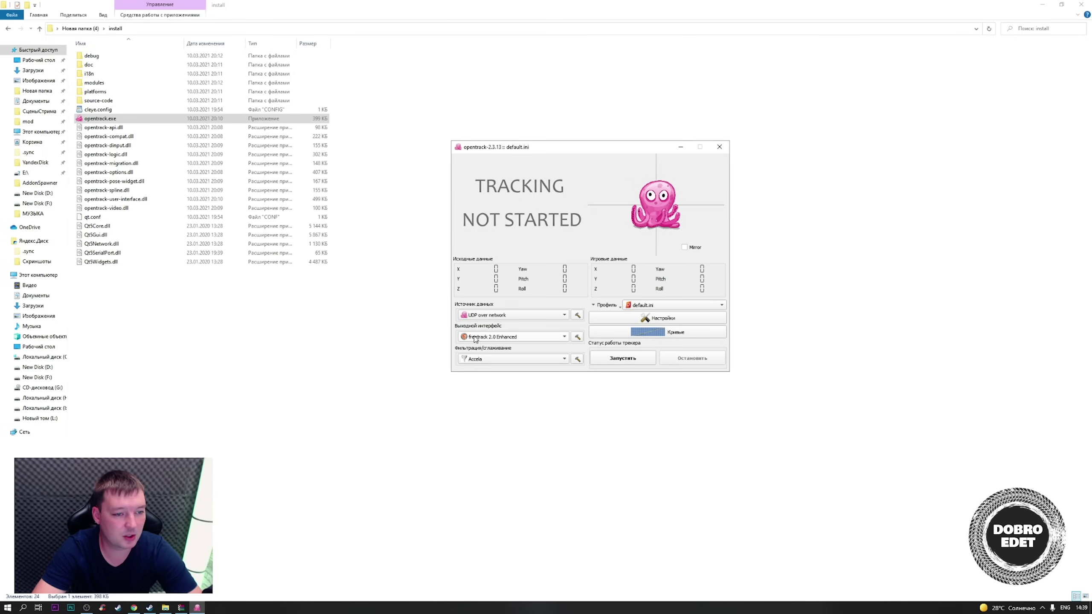
# - Look over the UDP tracker options without changing them and set the freetrack protocol interface to Enable both
pyautogui.click(578, 315)
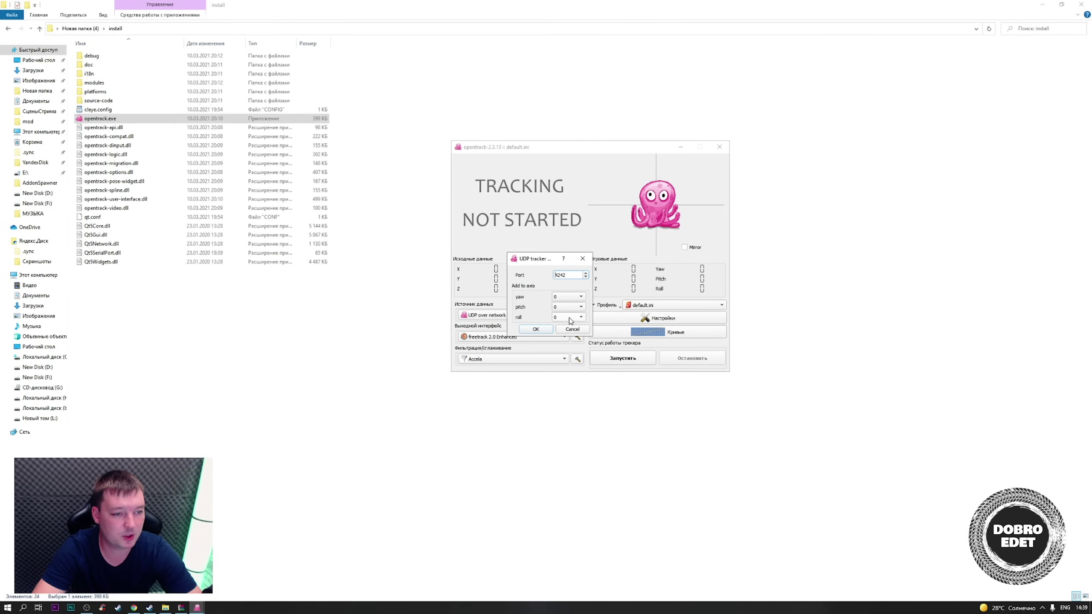
pyautogui.click(568, 329)
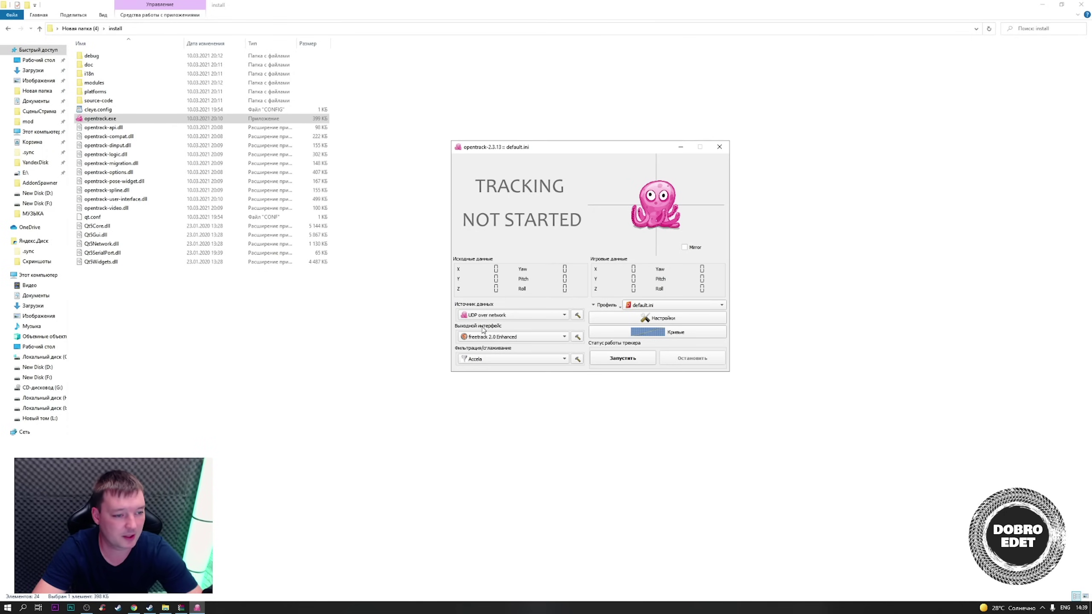
pyautogui.click(578, 338)
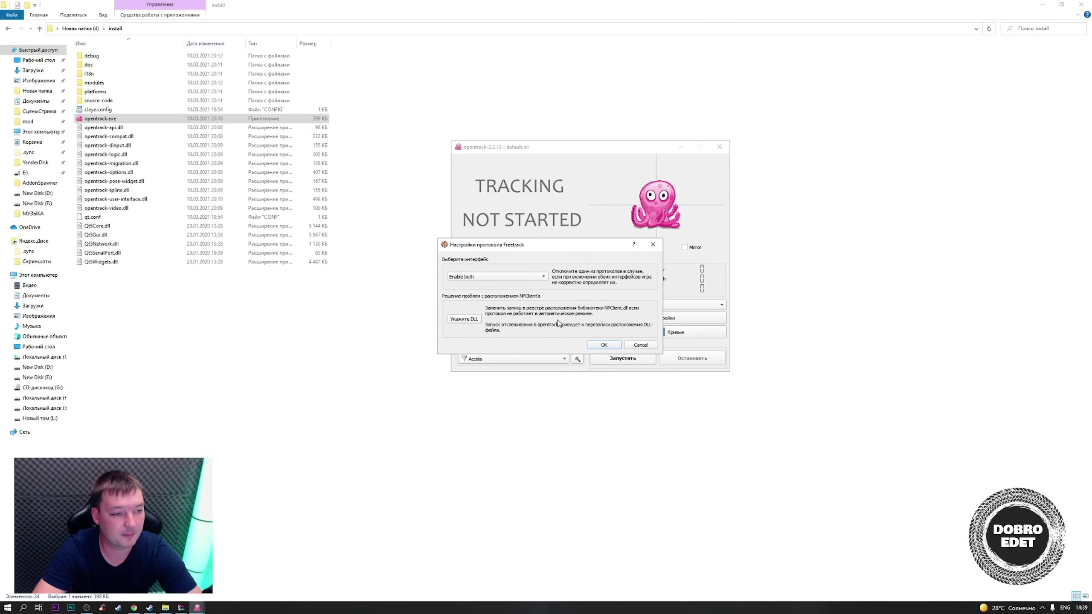
pyautogui.click(492, 279)
pyautogui.click(466, 280)
pyautogui.click(600, 345)
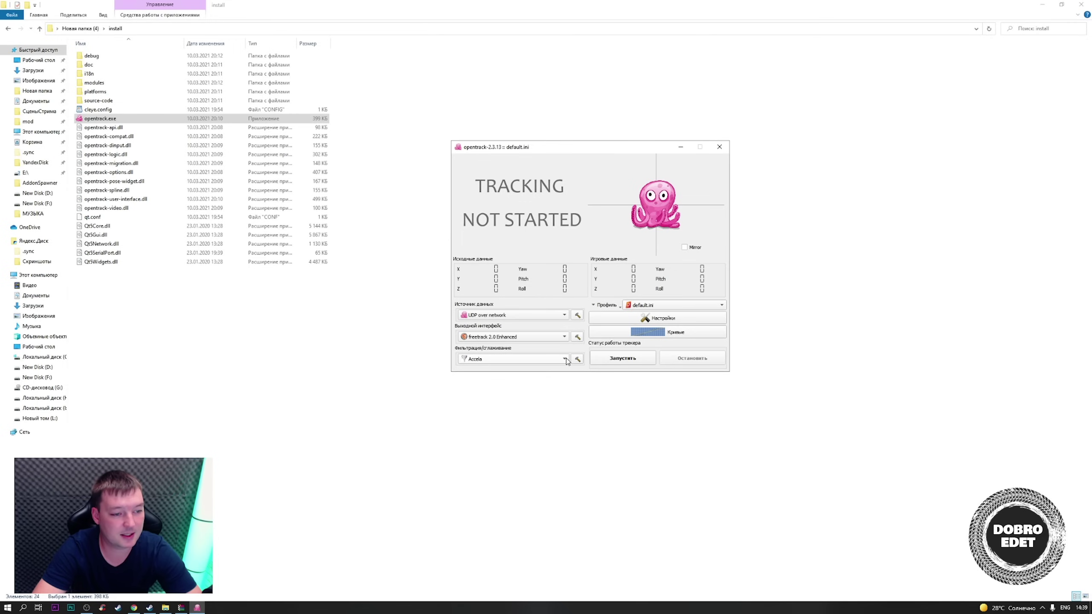
# - Set the Accela filter's rotation smoothing (Сглаживание) to 2° and confirm the filter settings
pyautogui.click(578, 358)
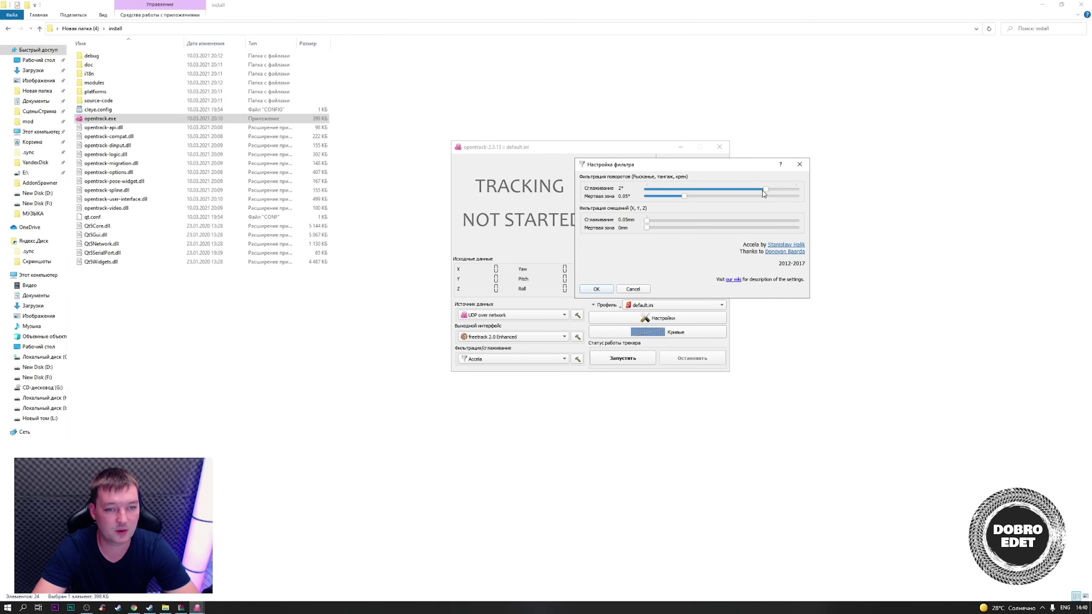
pyautogui.moveTo(762, 191)
pyautogui.mouseDown()
pyautogui.moveTo(689, 191)
pyautogui.moveTo(762, 192)
pyautogui.mouseUp()
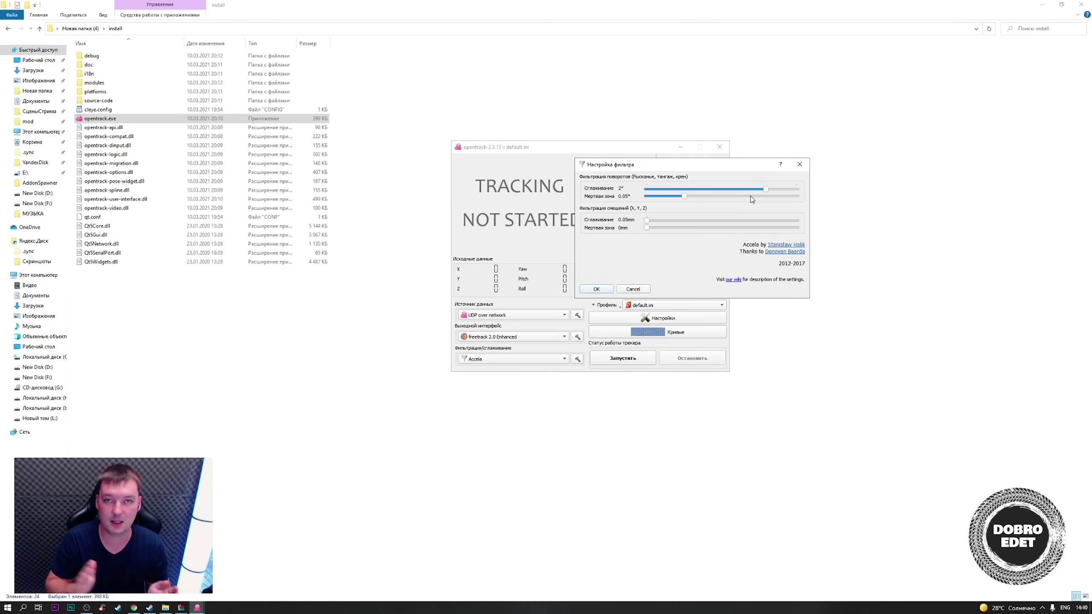
pyautogui.click(597, 289)
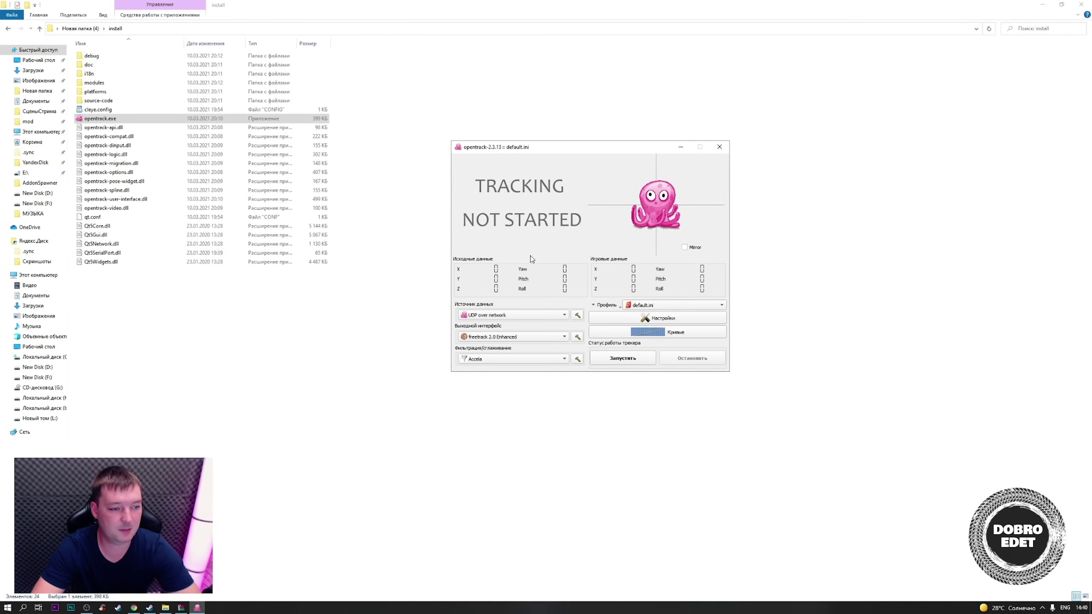
# - Check the port in the UDP tracker settings and confirm it as 4242
pyautogui.click(579, 316)
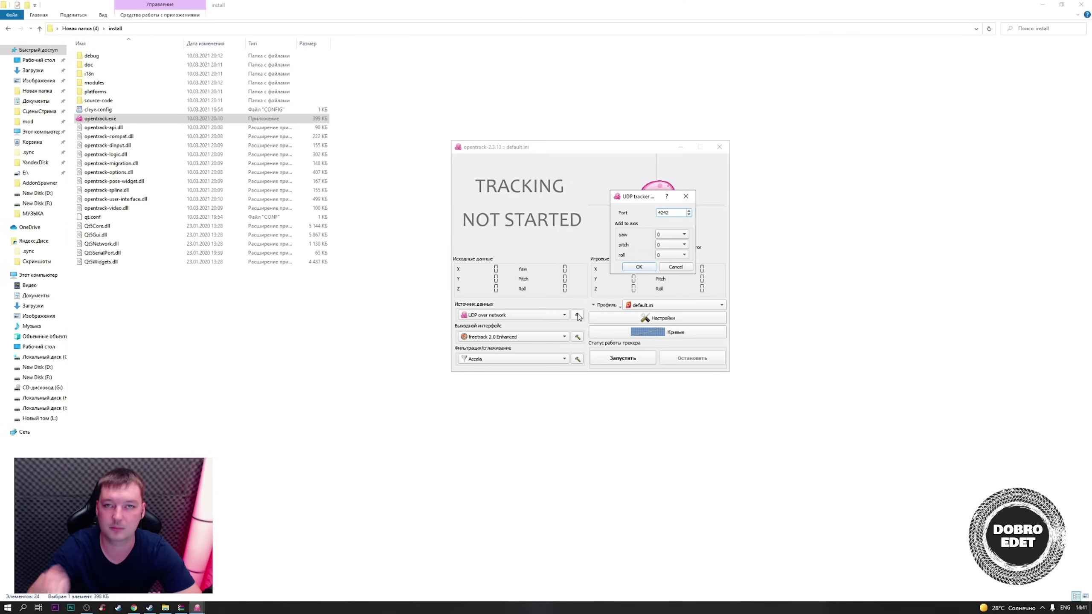
pyautogui.moveTo(634, 197); pyautogui.dragTo(617, 192)
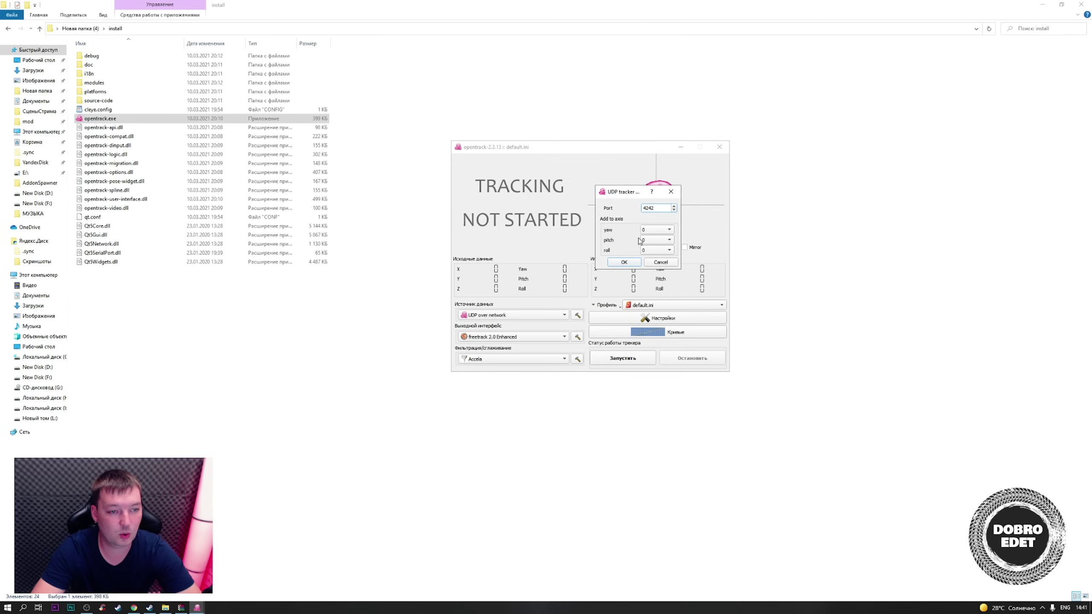
pyautogui.click(660, 208)
pyautogui.doubleClick(660, 209)
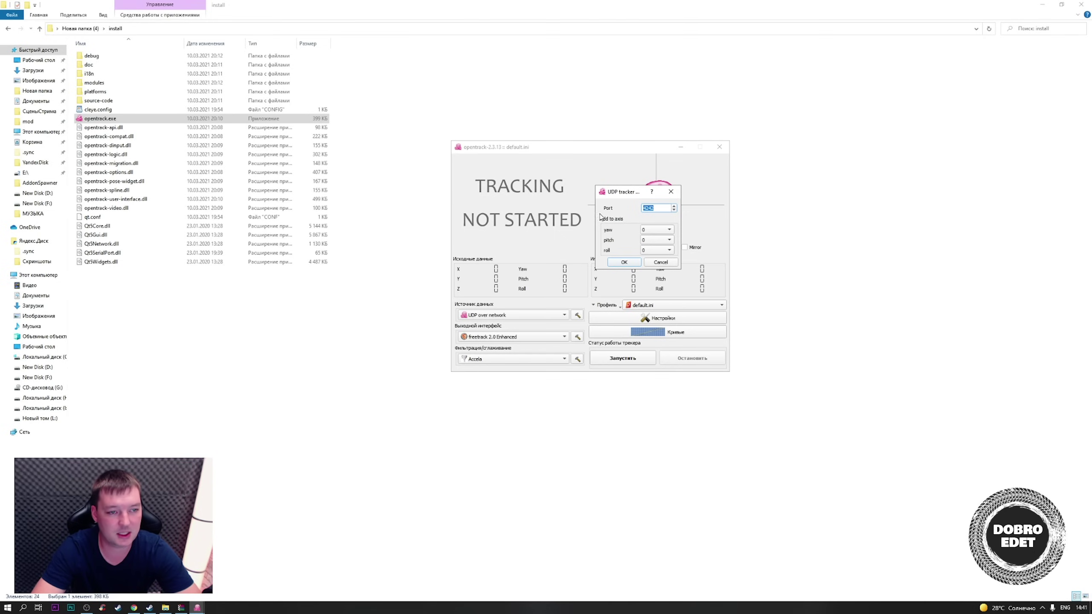
pyautogui.click(645, 210)
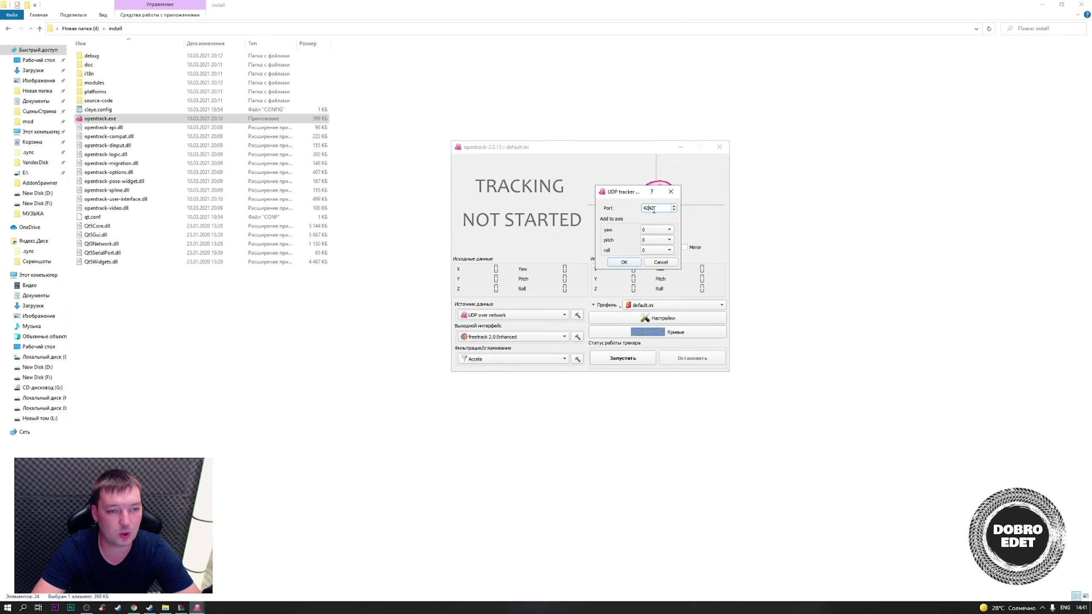
pyautogui.click(624, 262)
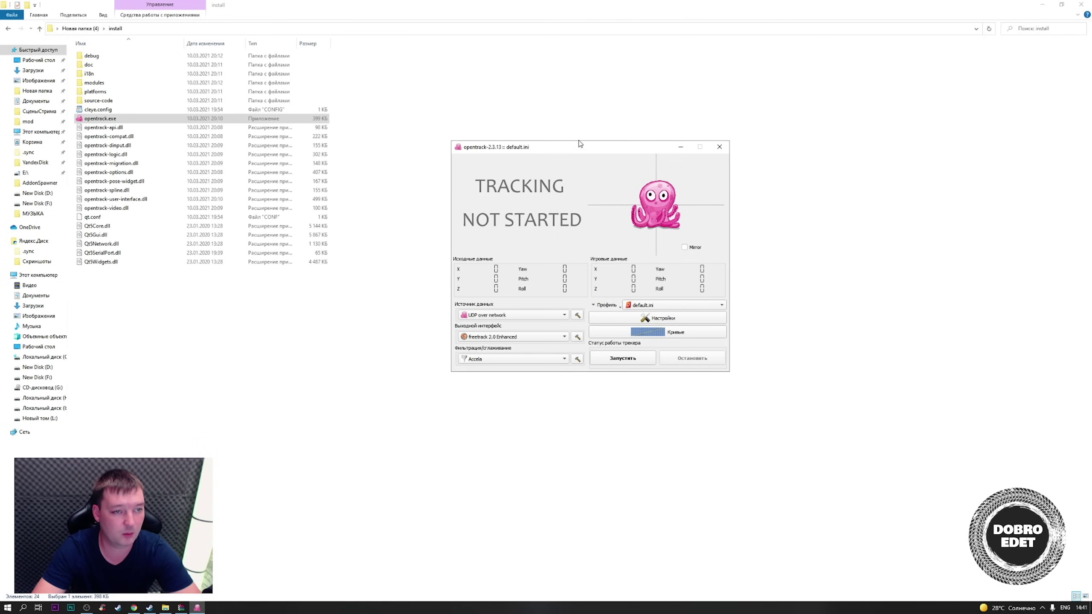
# - Move the opentrack window aside and open the aitrack-v0.6.4-alpha folder in Новая папка (4)
pyautogui.moveTo(585, 154); pyautogui.dragTo(696, 112)
pyautogui.click(424, 316)
pyautogui.press('BackSpace')
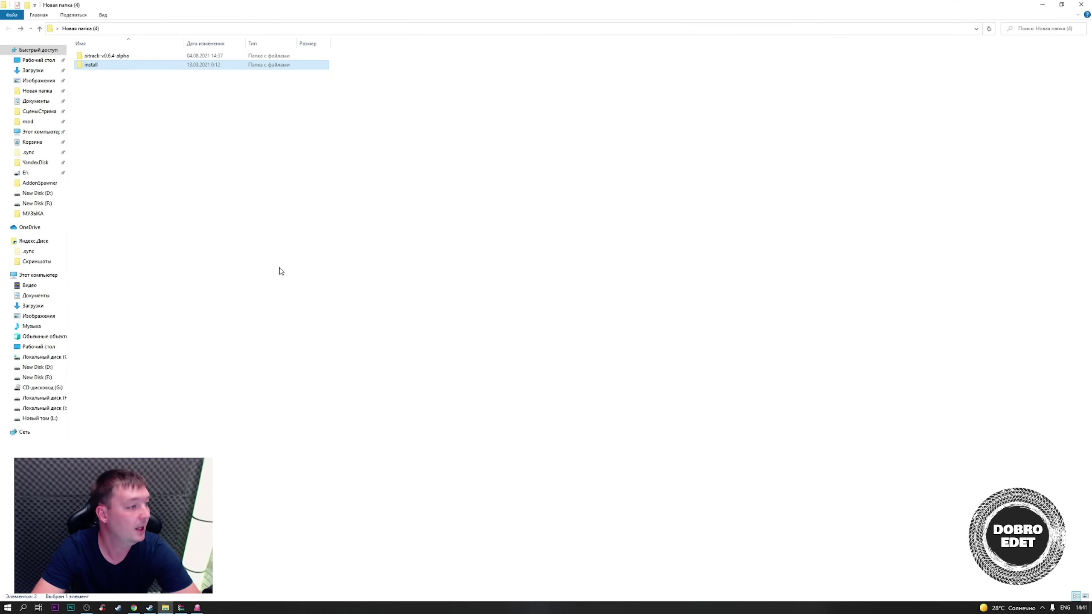
pyautogui.doubleClick(115, 58)
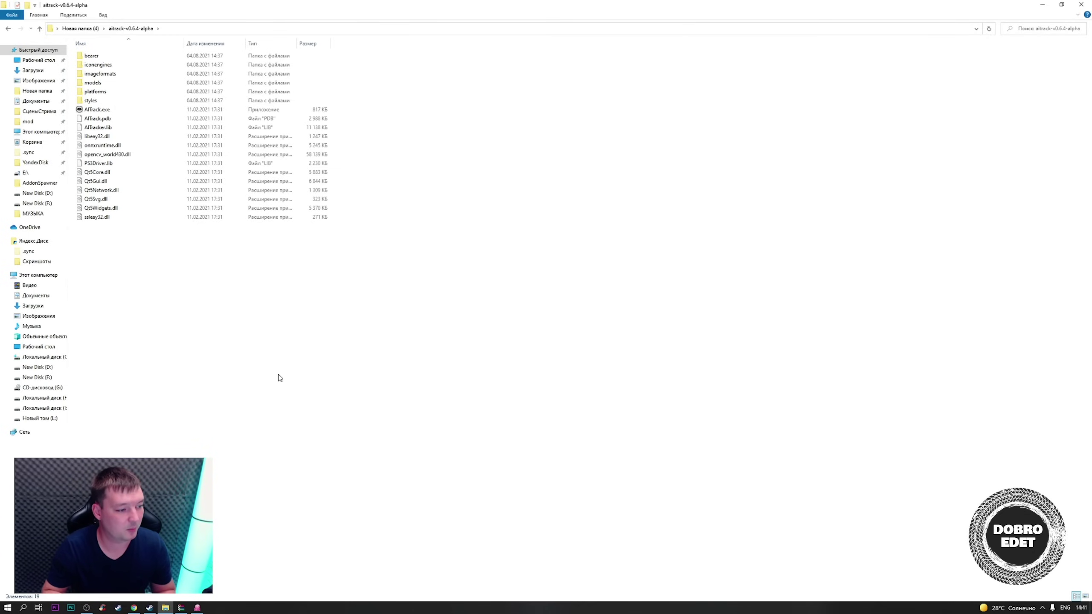
# - Switch to OBS, deactivate the webcam in the source Устройство захвата видео 2, and minimize OBS
pyautogui.hotkey('alt', 'Tab')
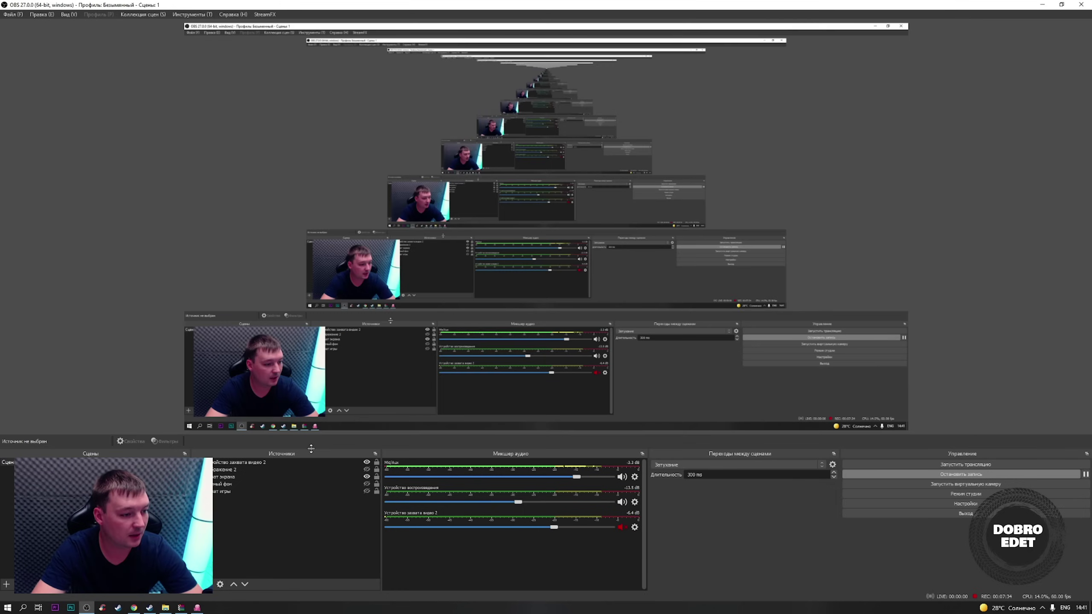
pyautogui.doubleClick(275, 463)
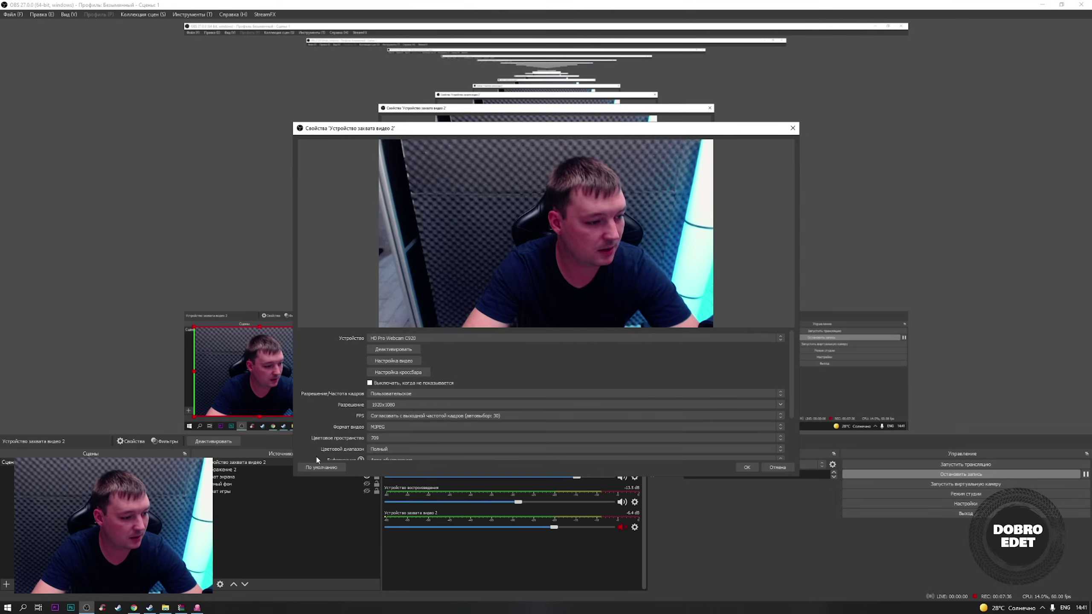
pyautogui.click(392, 353)
pyautogui.click(749, 467)
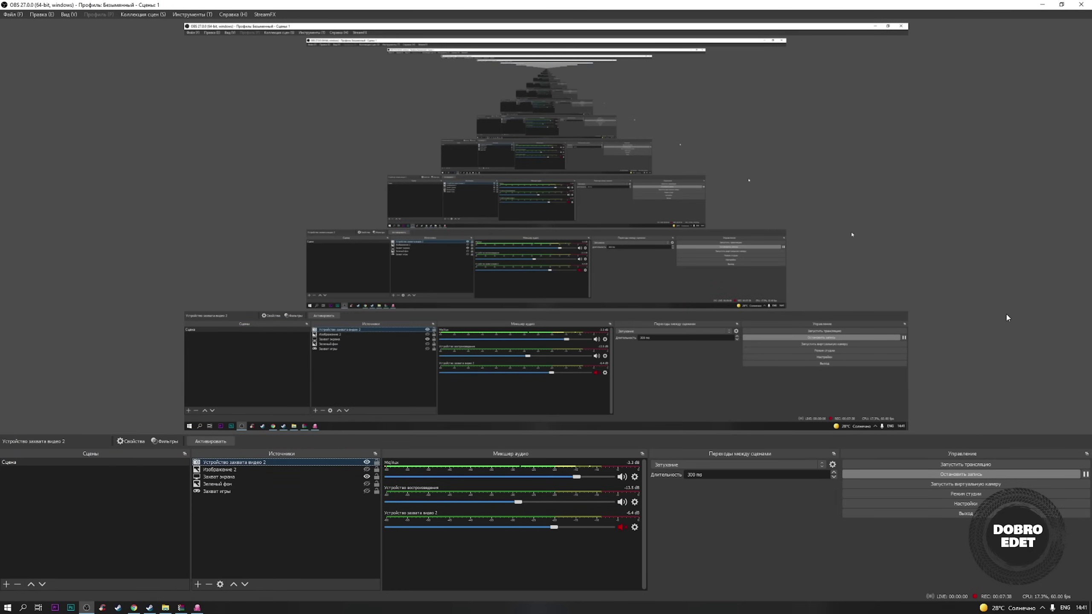
pyautogui.click(1007, 318)
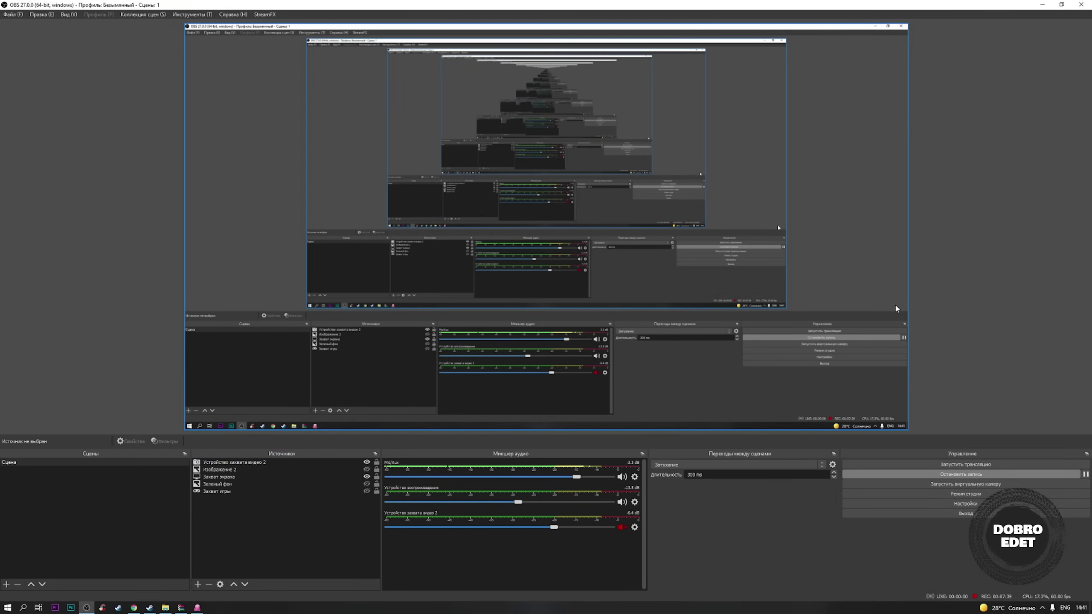
pyautogui.click(1043, 4)
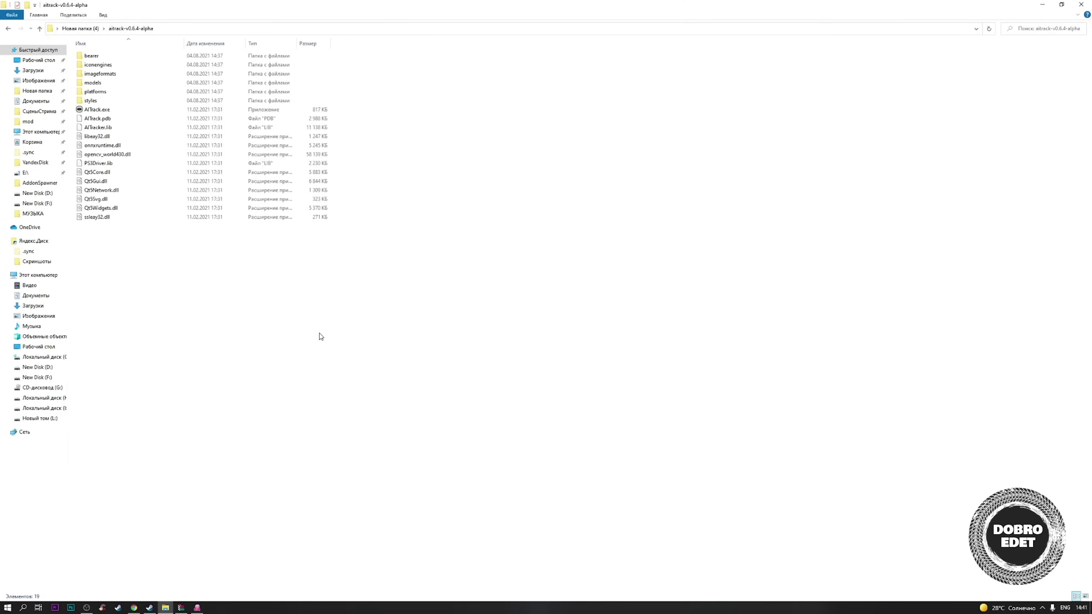
# - Launch AITrack.exe from the aitrack-v0.6.4-alpha folder and allow it to run despite the unknown publisher
pyautogui.moveTo(206, 320); pyautogui.dragTo(240, 341)
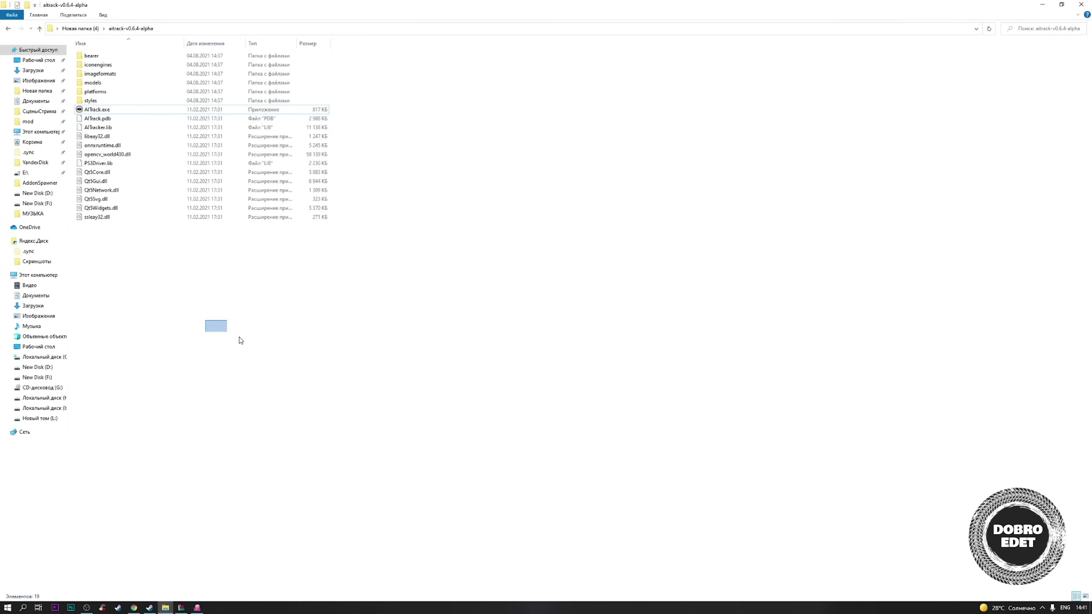
pyautogui.doubleClick(104, 109)
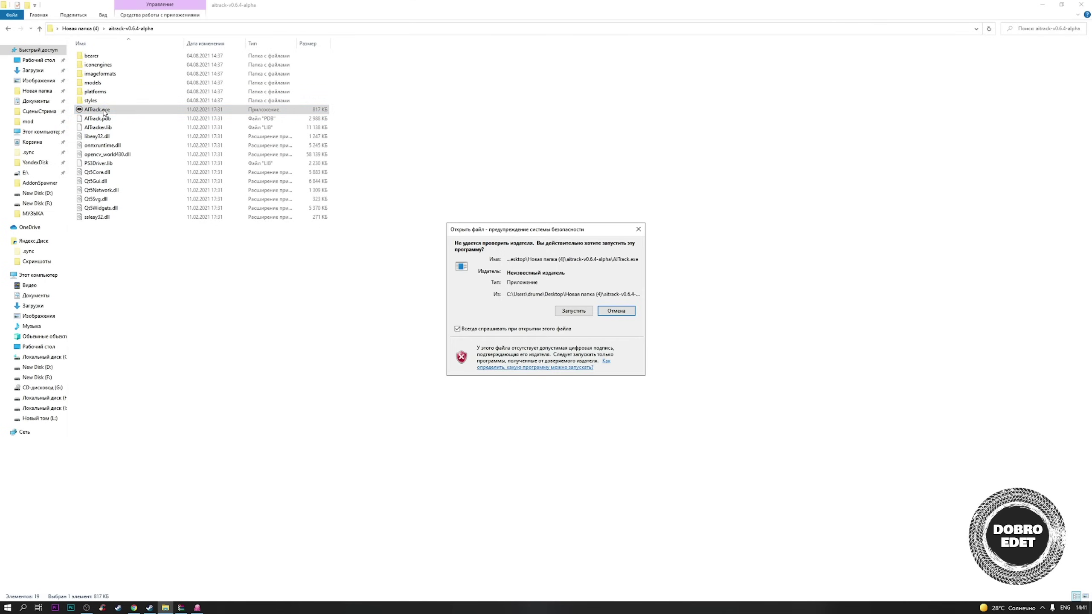
pyautogui.click(572, 311)
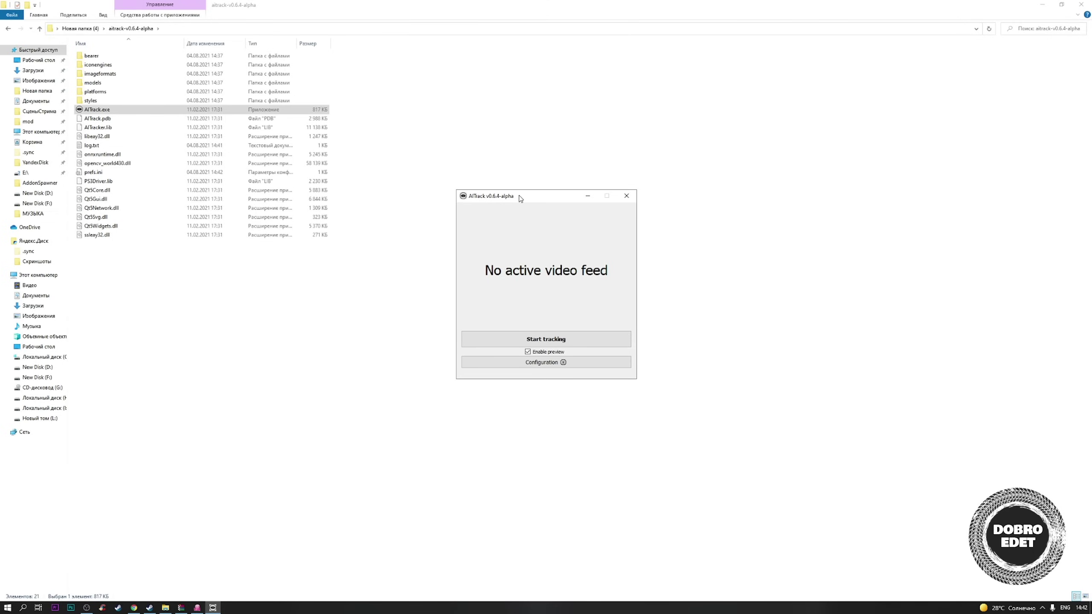
pyautogui.moveTo(520, 197); pyautogui.dragTo(538, 157)
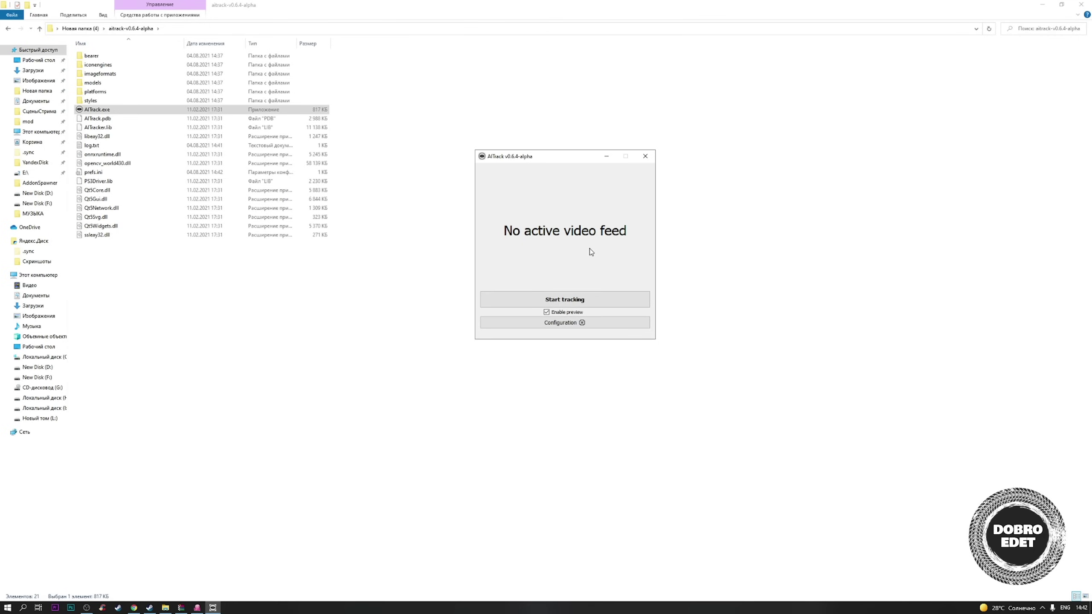
# - Open AITrack's configuration and use Camera 0 at width 640, height 480 and 30 FPS
pyautogui.click(563, 324)
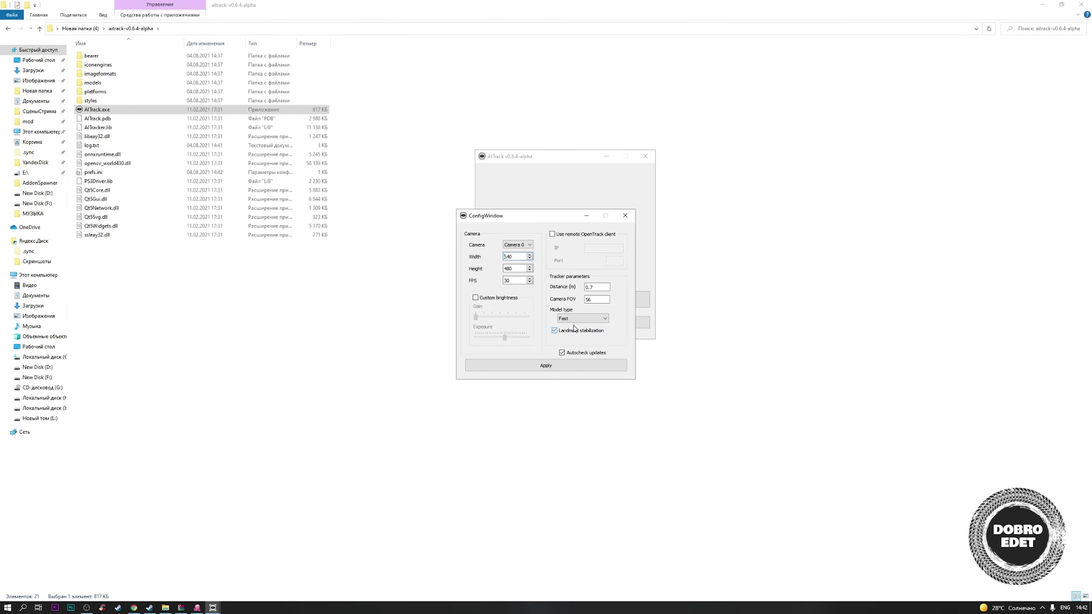
pyautogui.moveTo(540, 220); pyautogui.dragTo(777, 142)
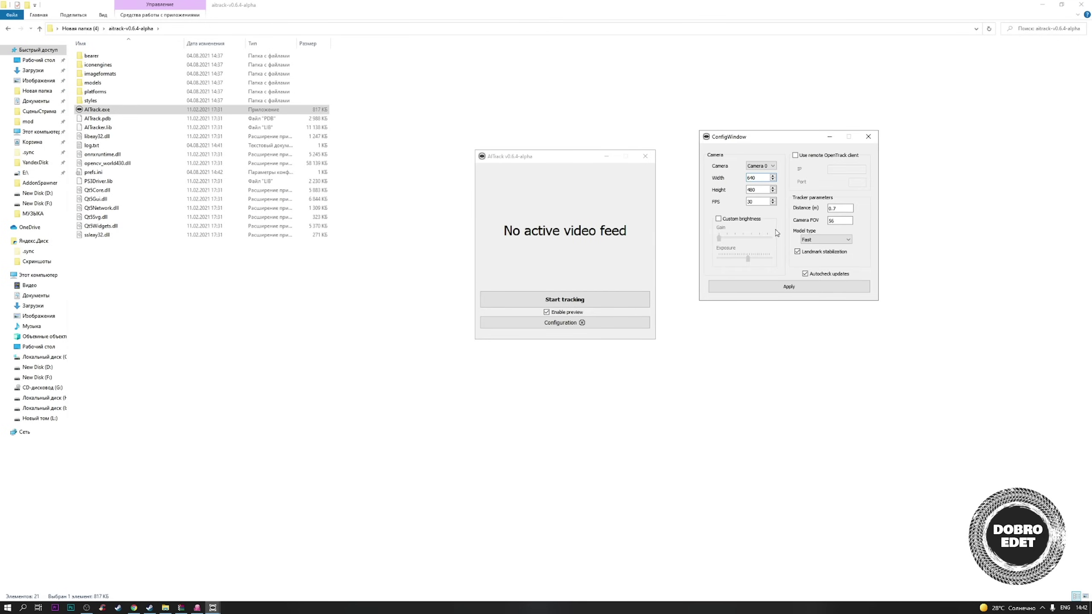
pyautogui.click(757, 168)
pyautogui.click(765, 175)
pyautogui.click(765, 168)
pyautogui.click(760, 168)
pyautogui.moveTo(761, 138); pyautogui.dragTo(724, 123)
pyautogui.press('Tab')
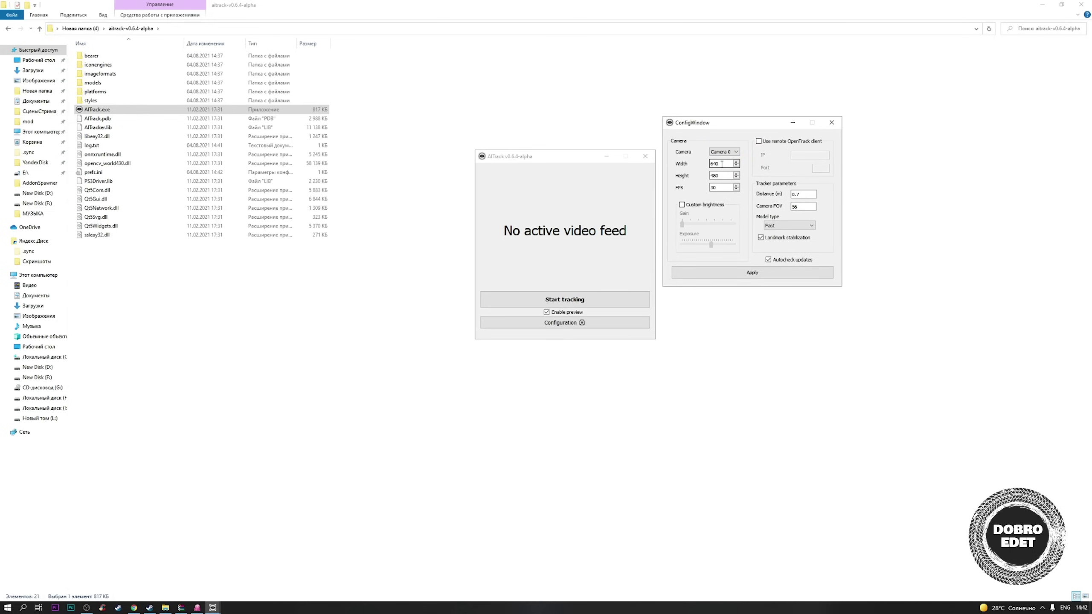
pyautogui.press('Tab')
pyautogui.hotkey('shift', 'Tab')
pyautogui.doubleClick(716, 189)
# - Leave custom brightness disabled and set the tracker's model type to Heavy
pyautogui.click(682, 204)
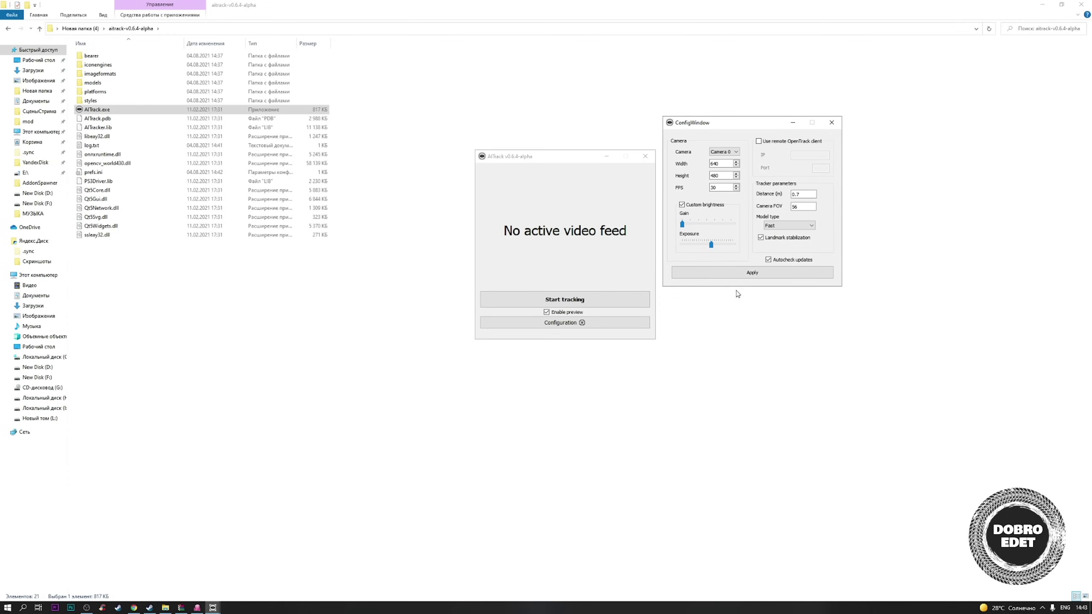
pyautogui.click(682, 205)
pyautogui.click(783, 226)
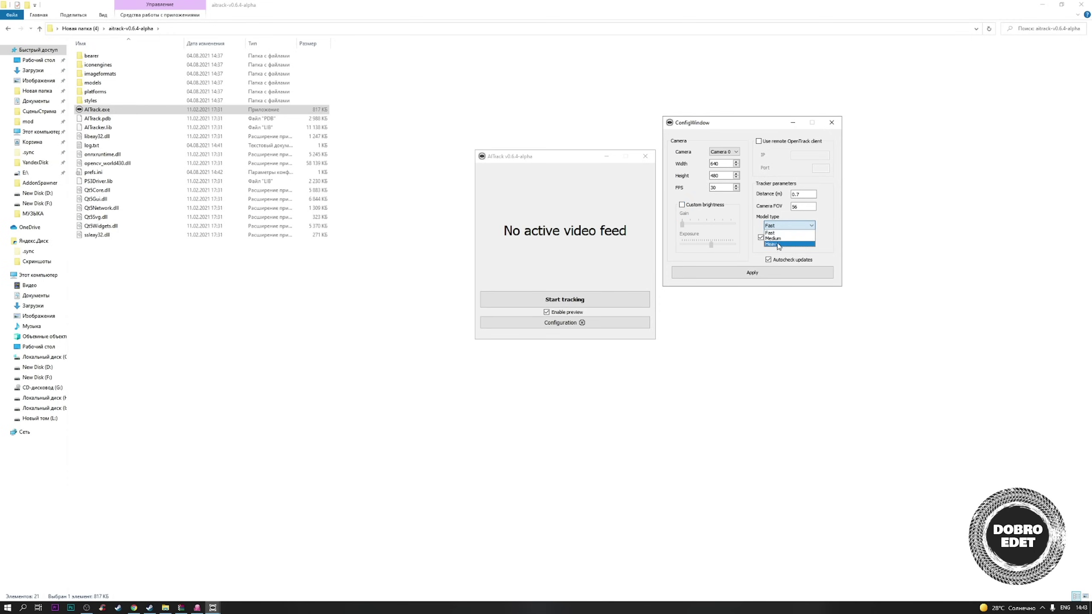
pyautogui.click(780, 244)
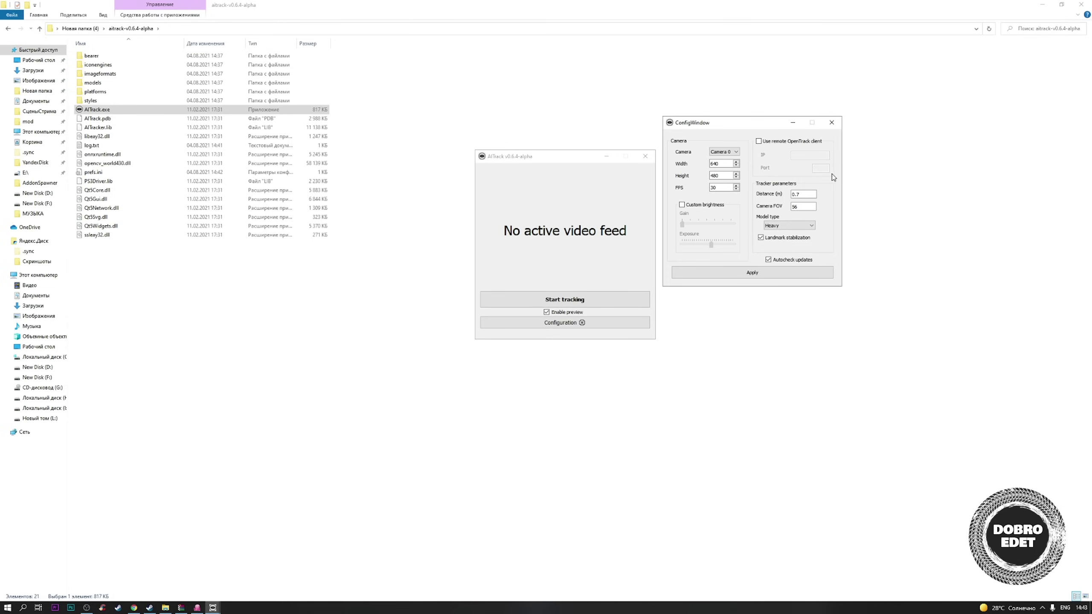
# - Enable the remote OpenTrack client with IP 127.0.0.1 and port 4242, and apply the AITrack configuration
pyautogui.click(760, 142)
pyautogui.click(820, 169)
pyautogui.click(805, 158)
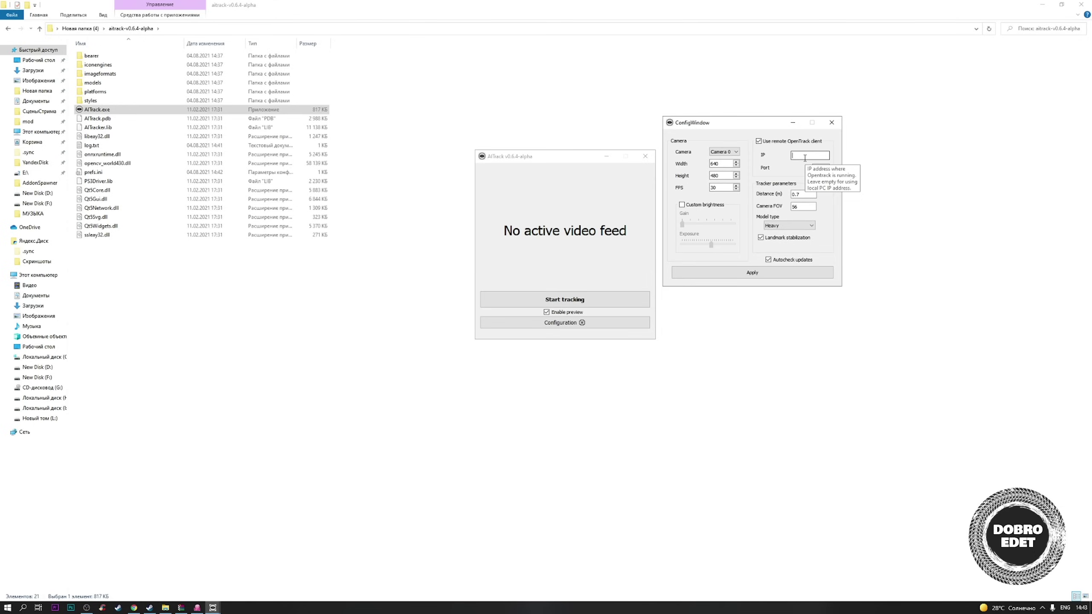
pyautogui.write('127.0.0.1')
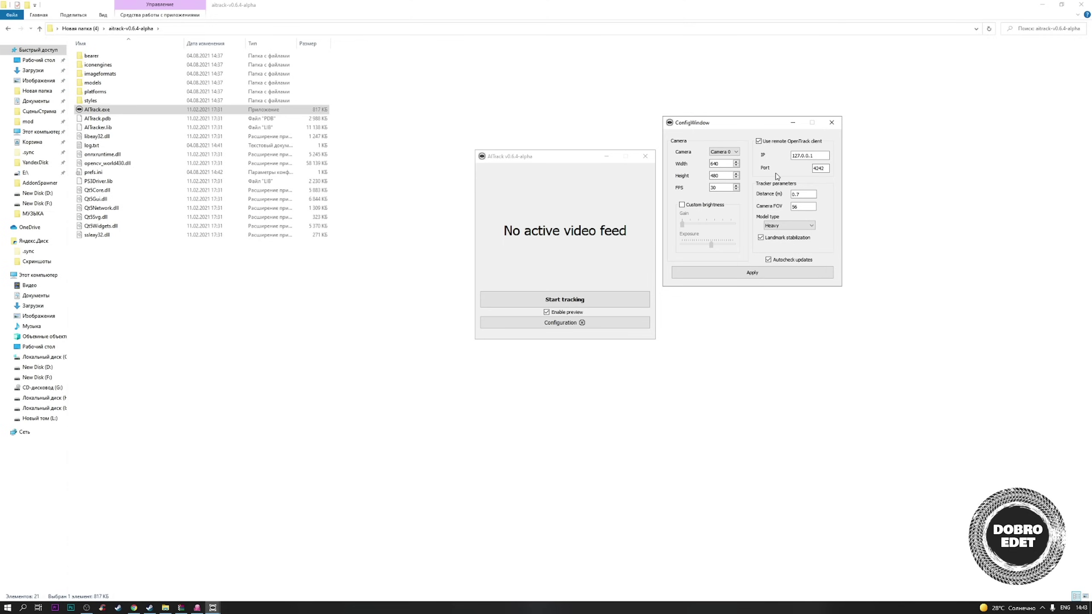
pyautogui.moveTo(748, 126); pyautogui.dragTo(732, 114)
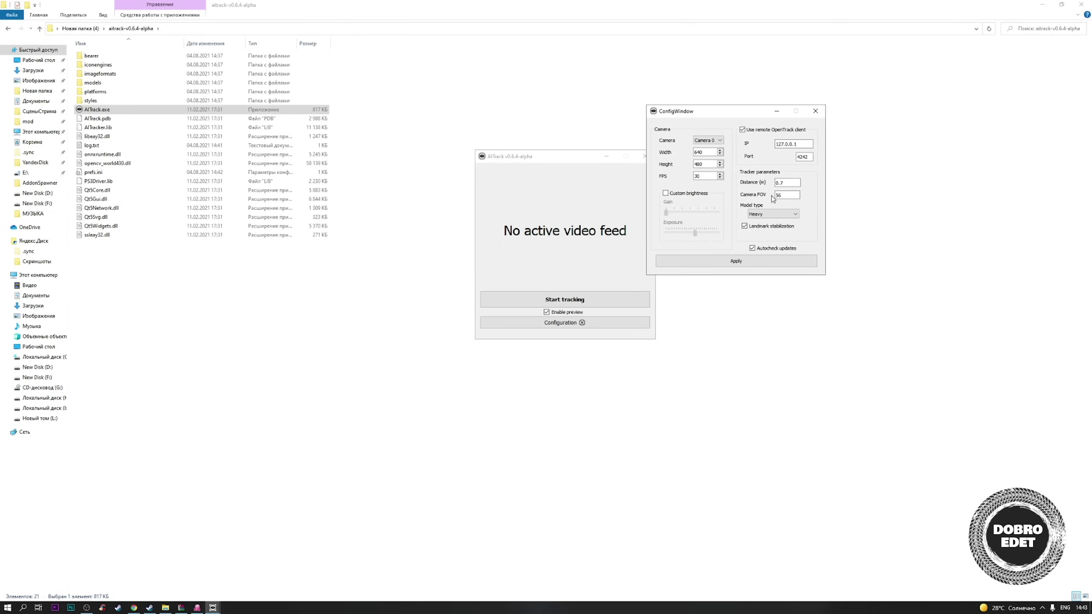
pyautogui.press('Tab')
pyautogui.click(774, 156)
pyautogui.click(746, 263)
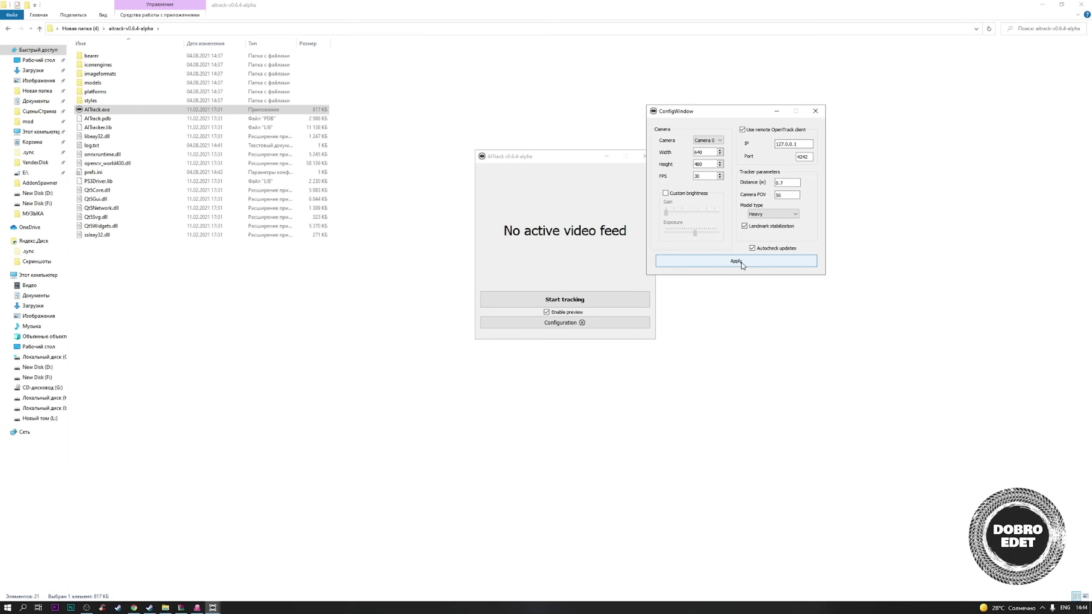
# - Close the configuration after rechecking its saved settings, and start tracking in AITrack with the preview enabled
pyautogui.click(815, 111)
pyautogui.click(641, 322)
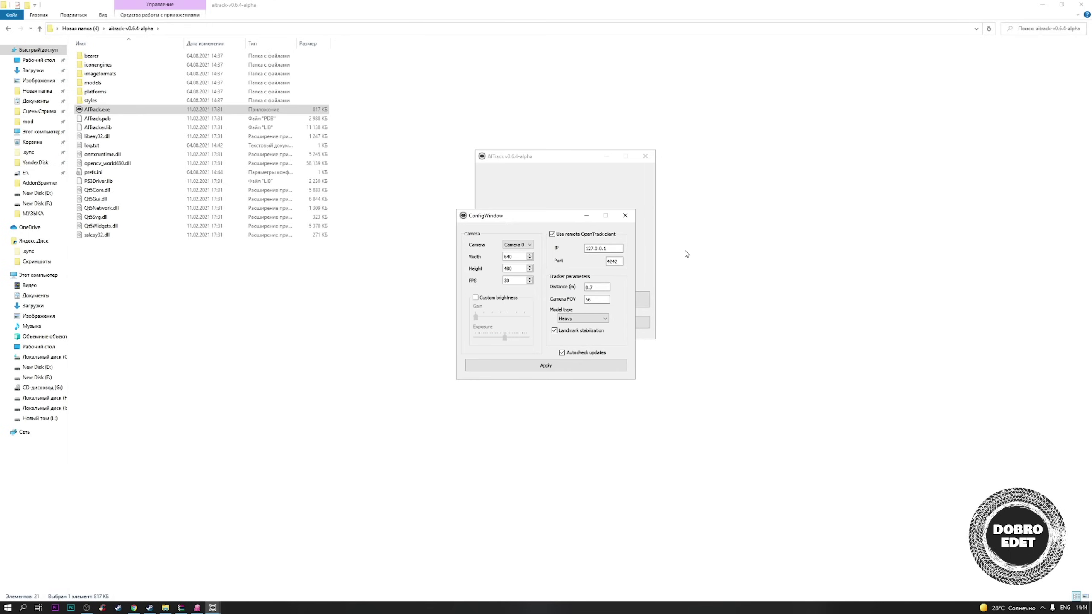
pyautogui.click(625, 215)
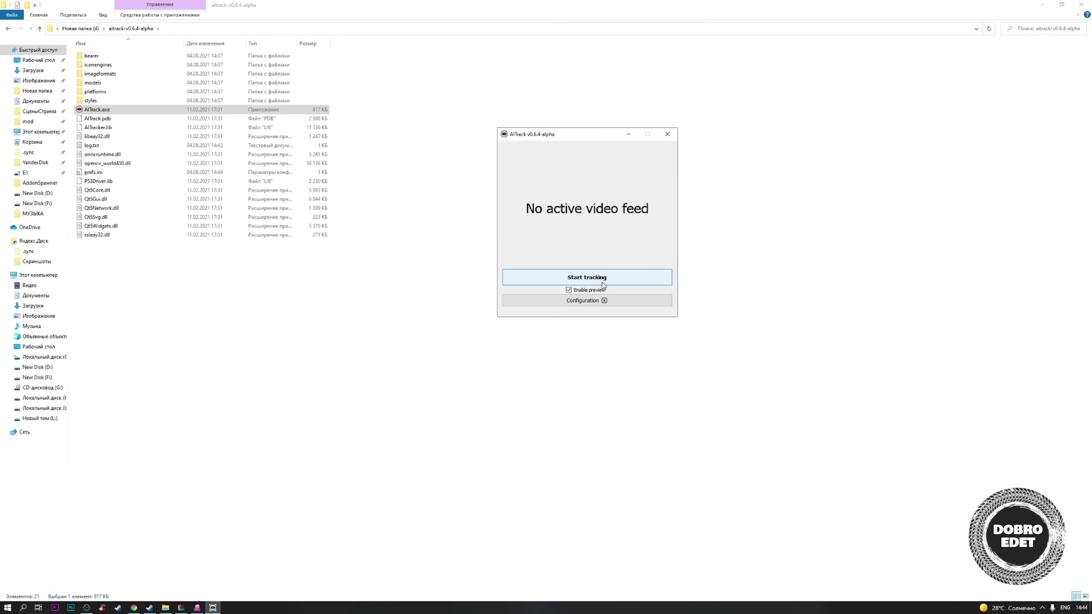
pyautogui.click(602, 278)
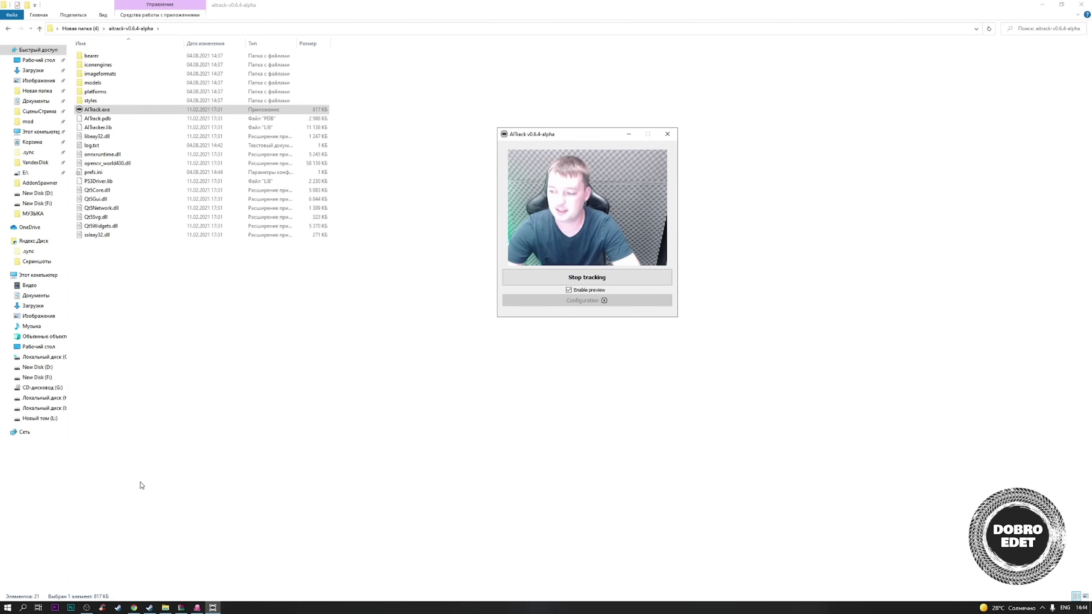
# - Switch to opentrack, place its window beside AITrack, start its tracker and dismiss the Windows firewall alert
pyautogui.click(197, 608)
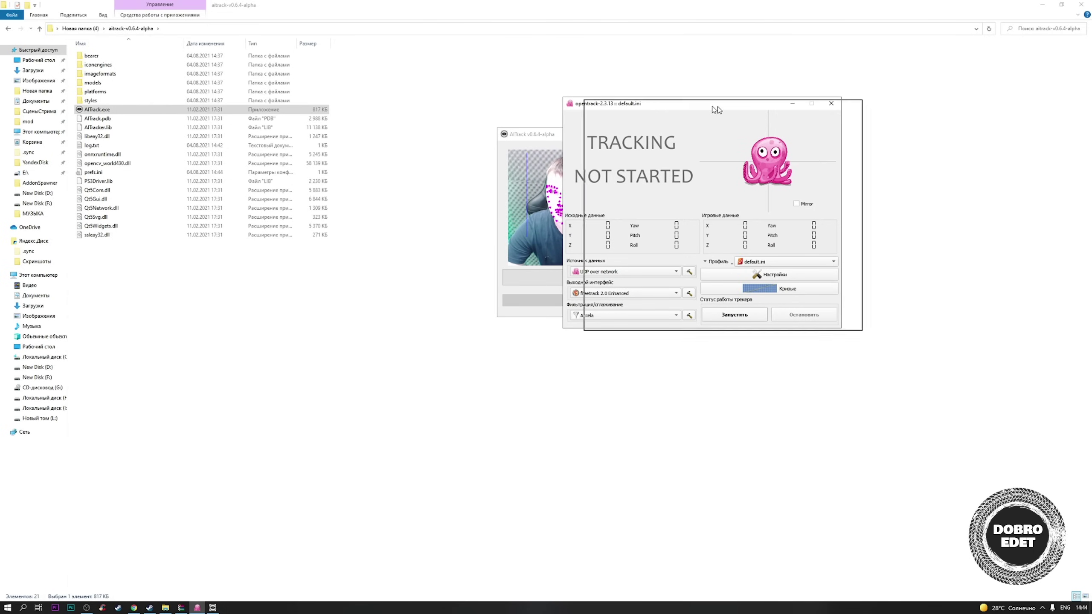
pyautogui.moveTo(714, 103); pyautogui.dragTo(886, 100)
pyautogui.moveTo(585, 134); pyautogui.dragTo(419, 111)
pyautogui.moveTo(757, 100); pyautogui.dragTo(544, 91)
pyautogui.click(688, 303)
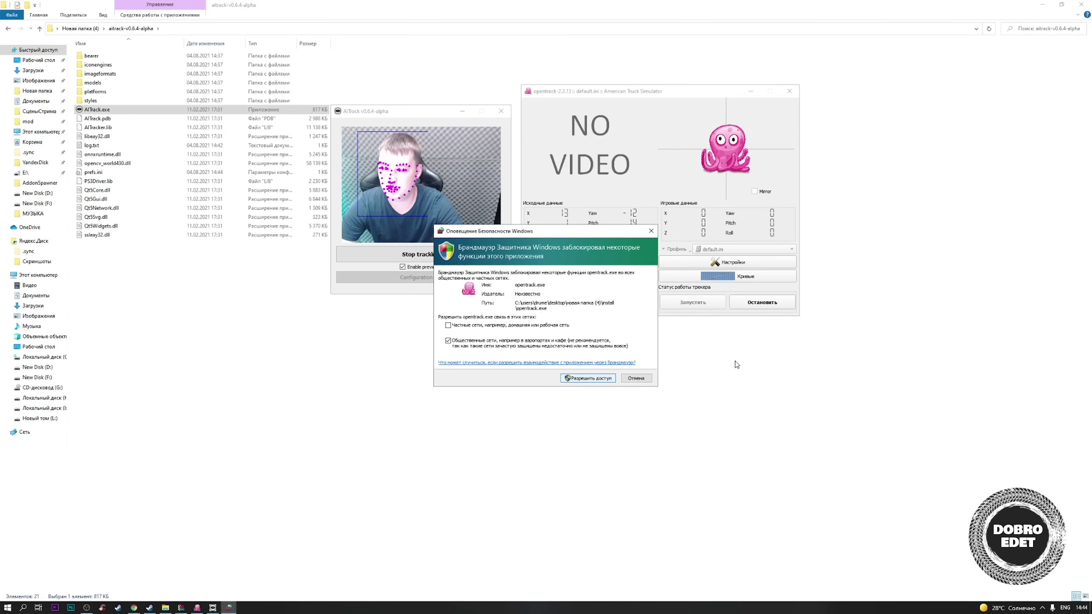
pyautogui.press('Escape')
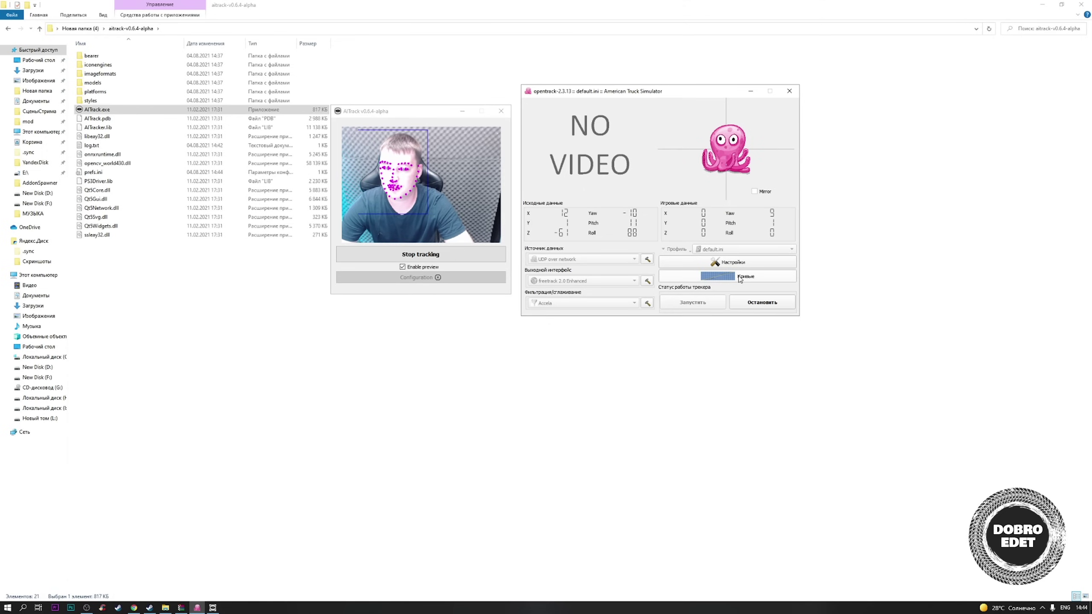
# - Check opentrack's general settings, then raise the Yaw curve's middle point to about 60 at an input of about 32
pyautogui.click(733, 263)
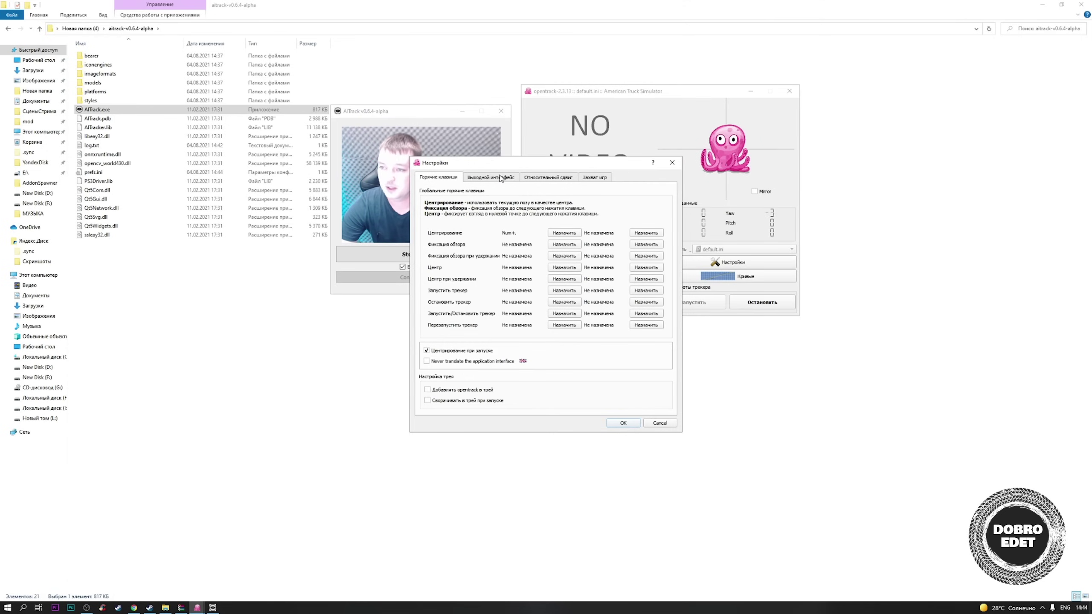
pyautogui.click(672, 163)
pyautogui.click(726, 275)
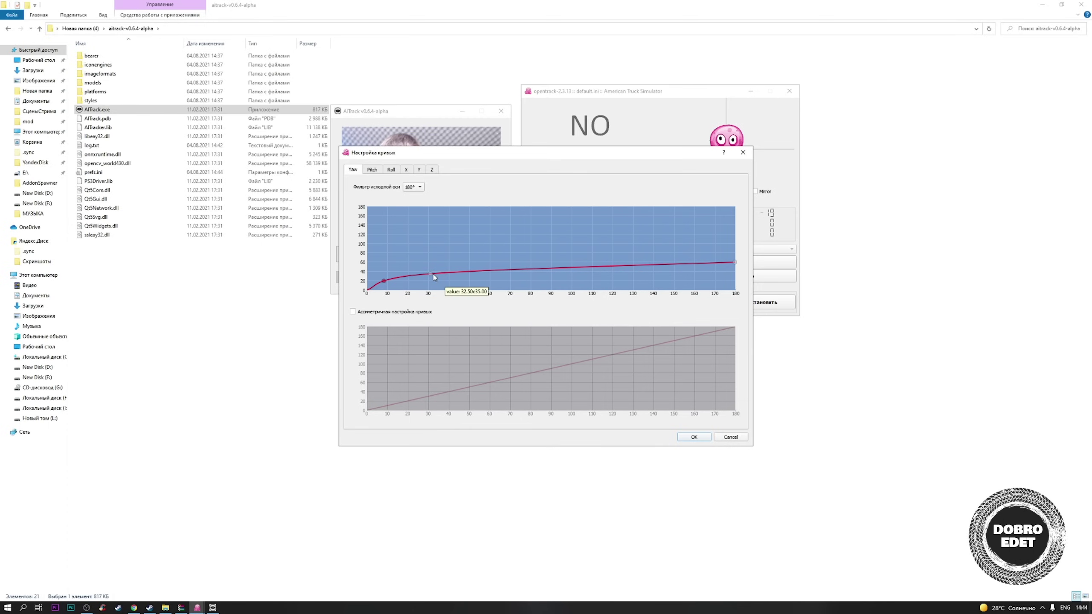
pyautogui.moveTo(433, 276); pyautogui.dragTo(432, 262)
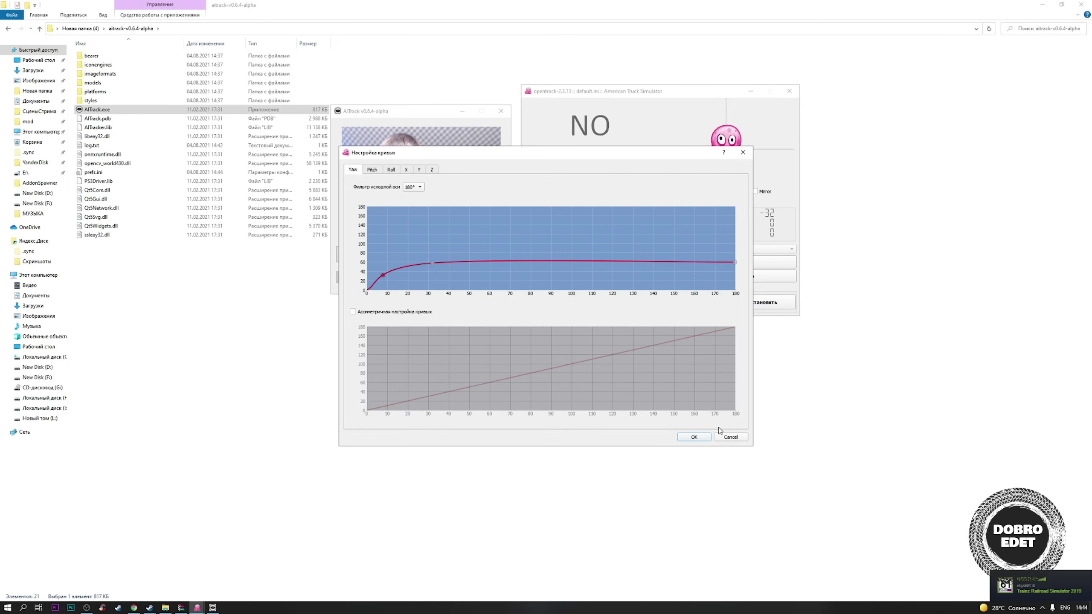
pyautogui.click(701, 437)
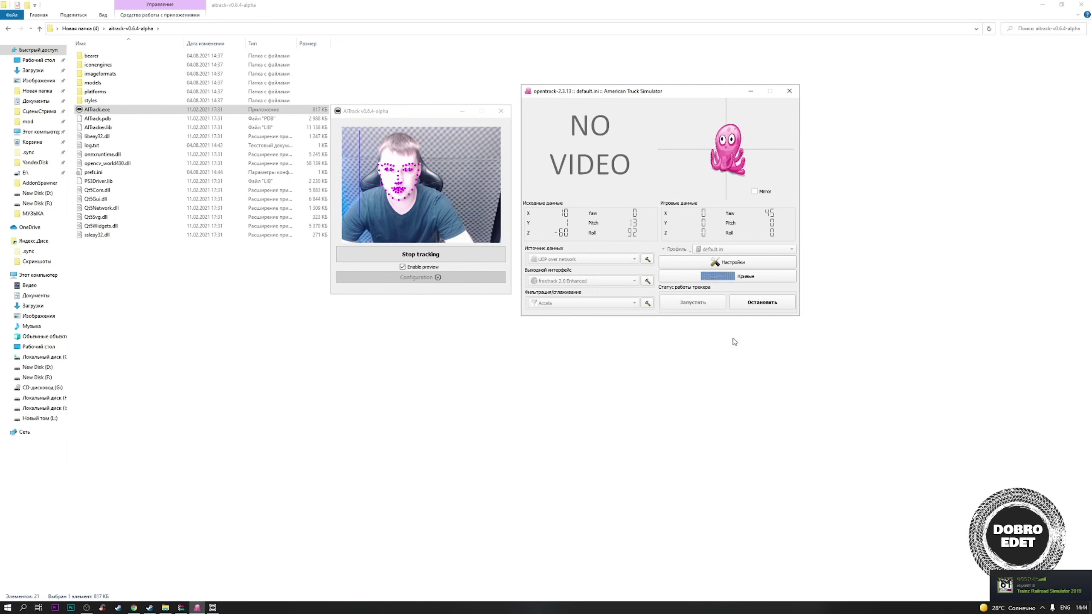
# - Lower the Yaw curve's middle point to about 40 at an input of about 31, review the Pitch and Roll curves, and accept
pyautogui.click(727, 278)
pyautogui.moveTo(432, 261); pyautogui.dragTo(430, 271)
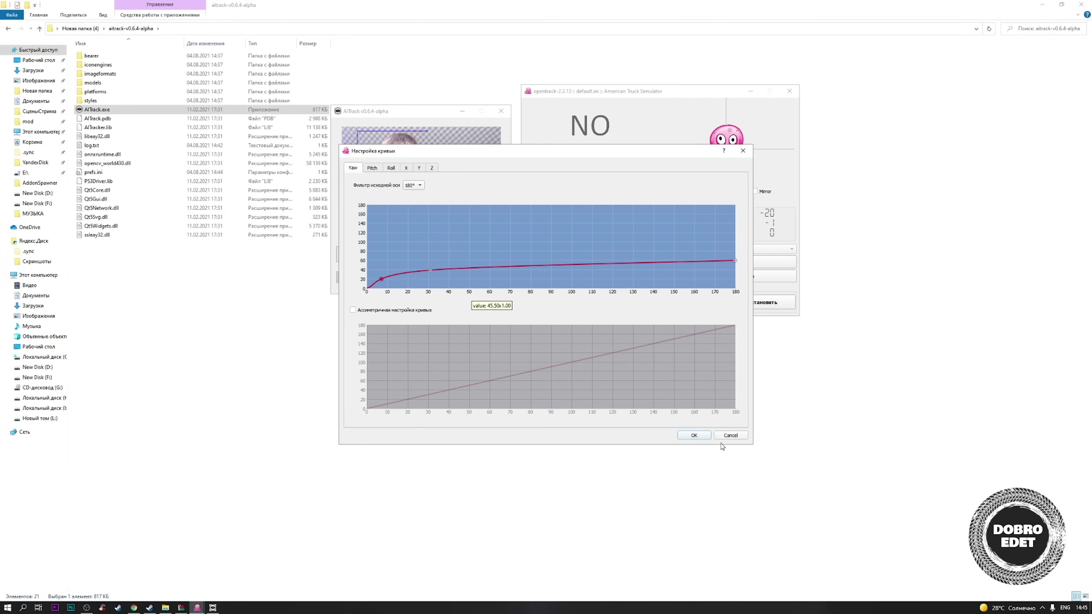
pyautogui.click(373, 168)
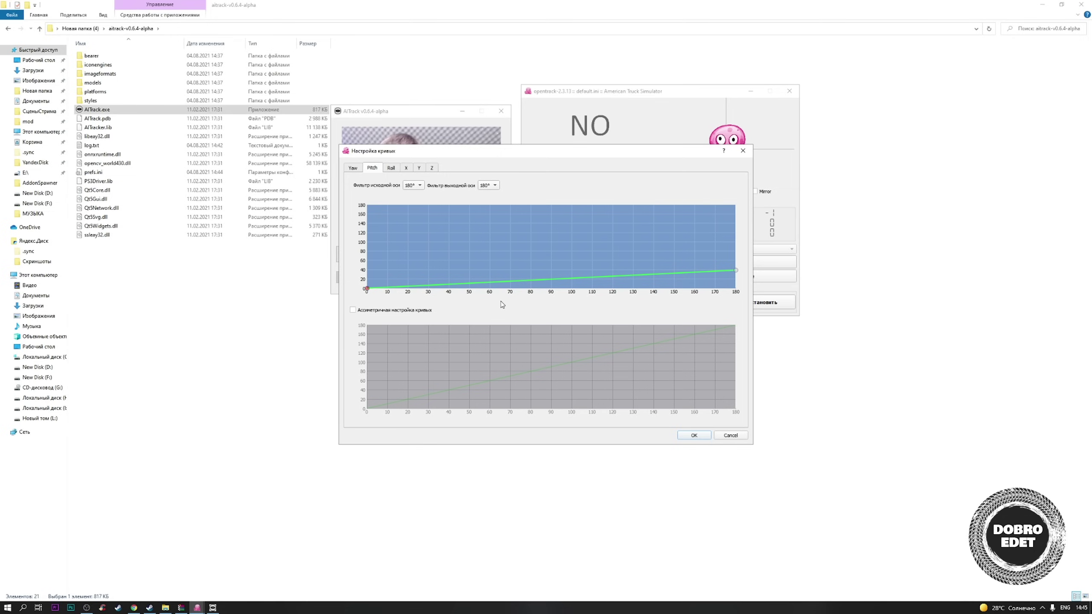
pyautogui.click(392, 169)
pyautogui.click(373, 168)
pyautogui.click(391, 168)
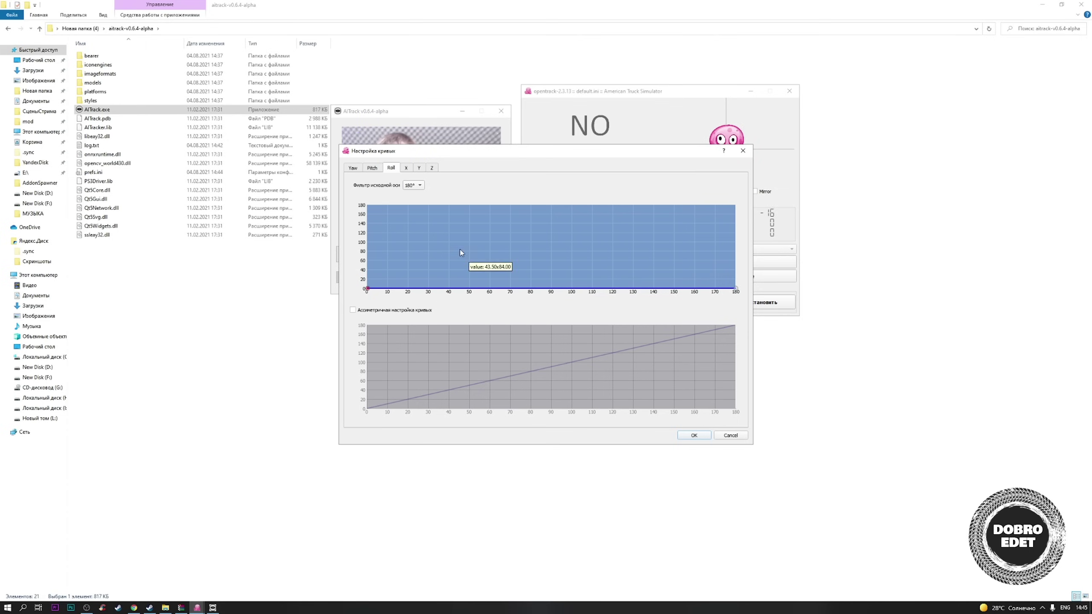
pyautogui.press('Return')
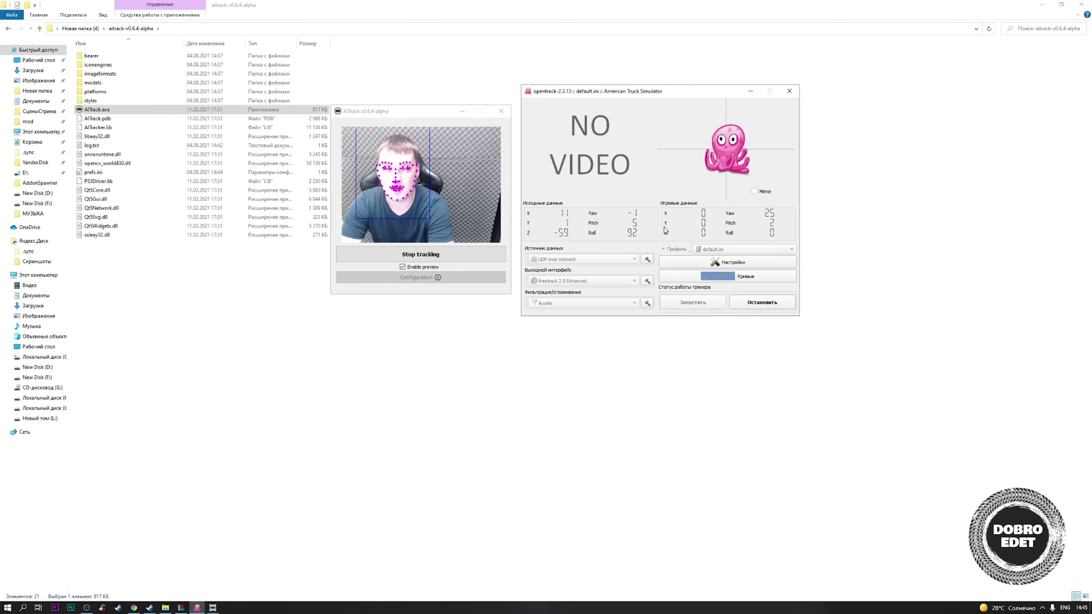
# - Switch to American Truck Simulator and check the eye tracking section at the end of its device settings
pyautogui.hotkey('alt', 'Tab')
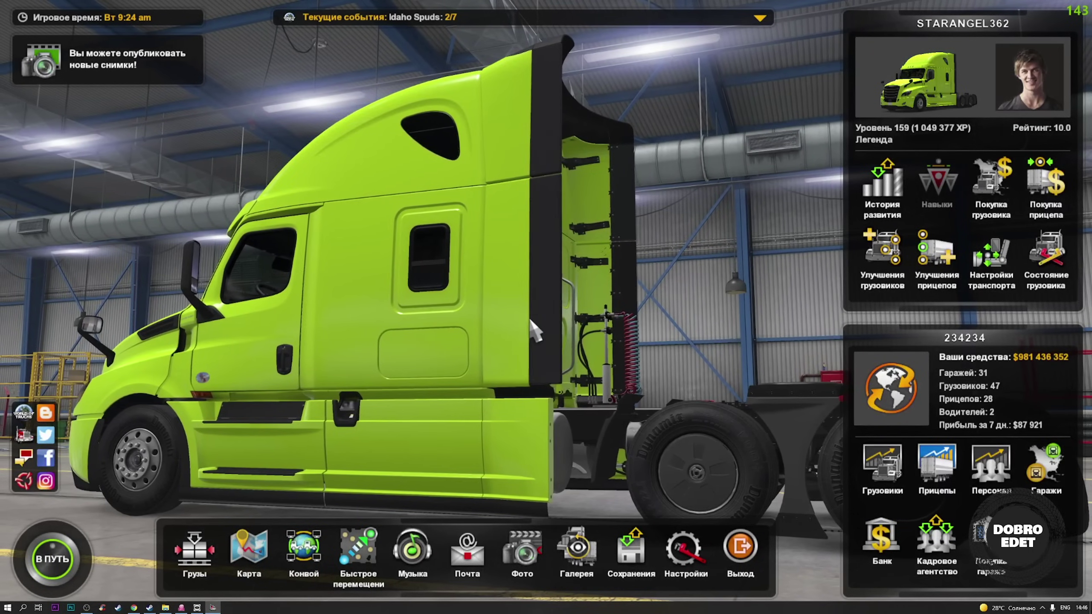
pyautogui.click(686, 553)
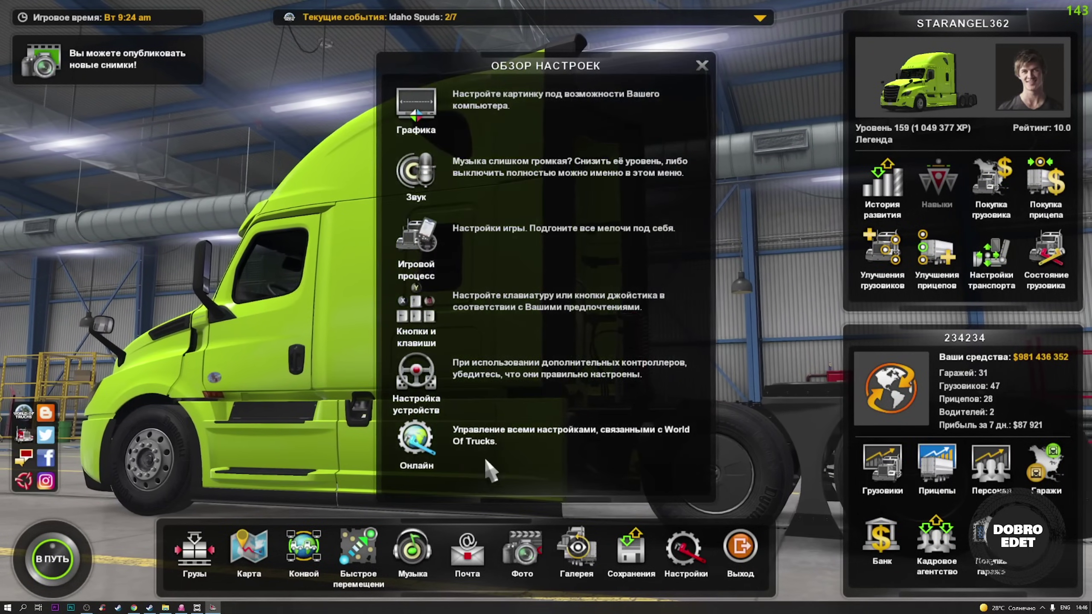
pyautogui.click(416, 378)
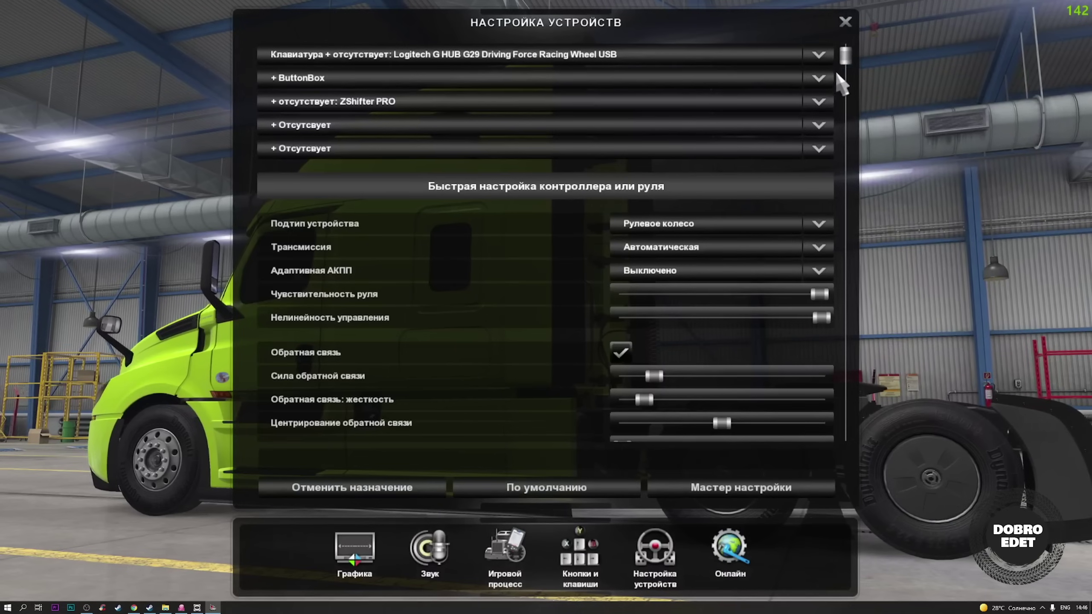
pyautogui.moveTo(843, 84); pyautogui.dragTo(856, 431)
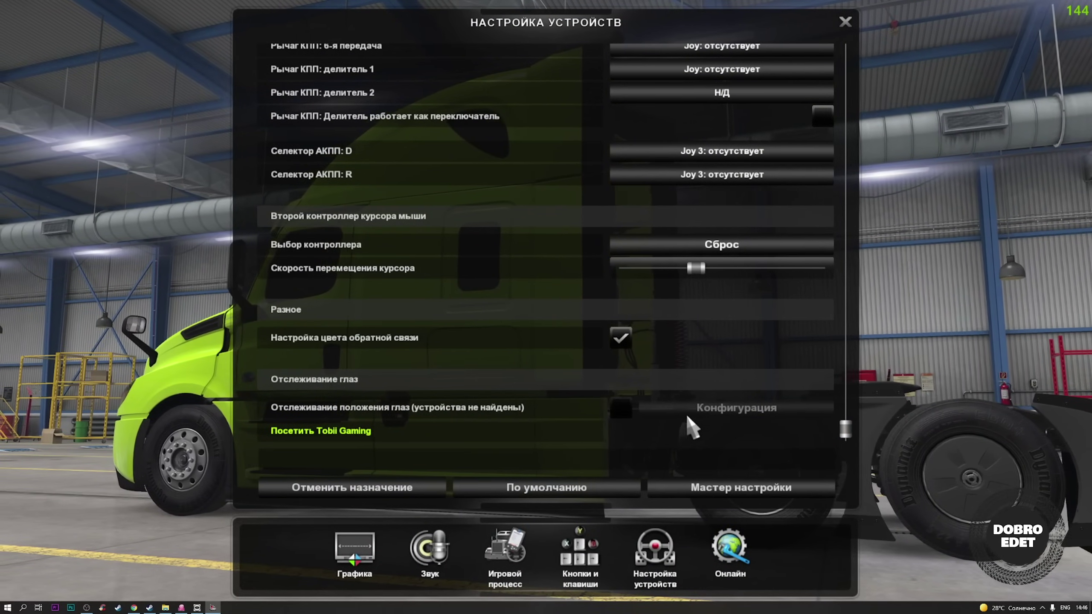
pyautogui.press('Escape')
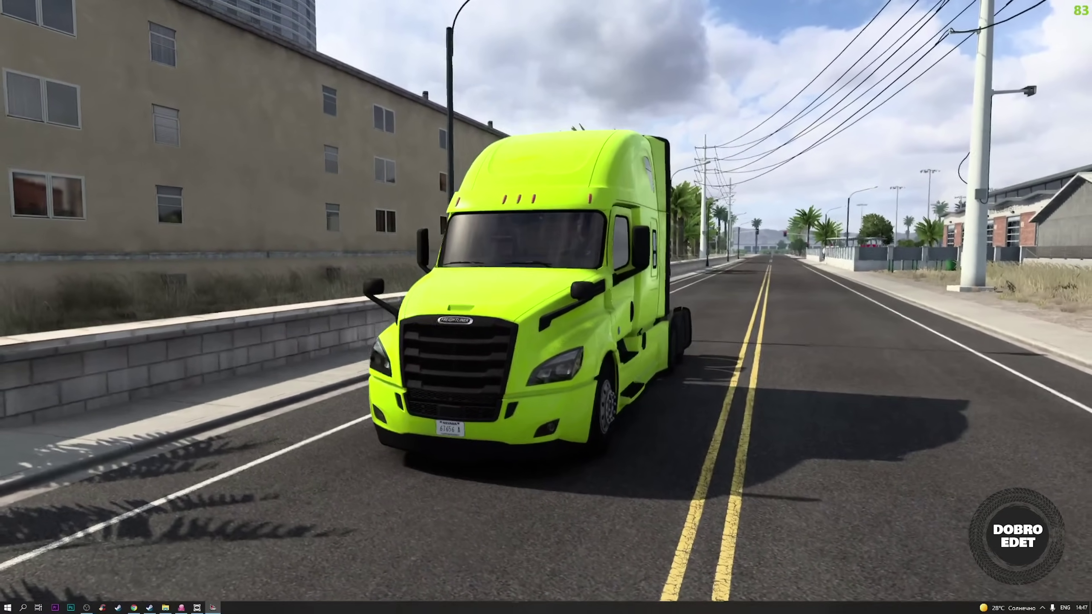
# - Change to the truck's interior camera, then switch to AITrack and start tracking again
pyautogui.press('1')
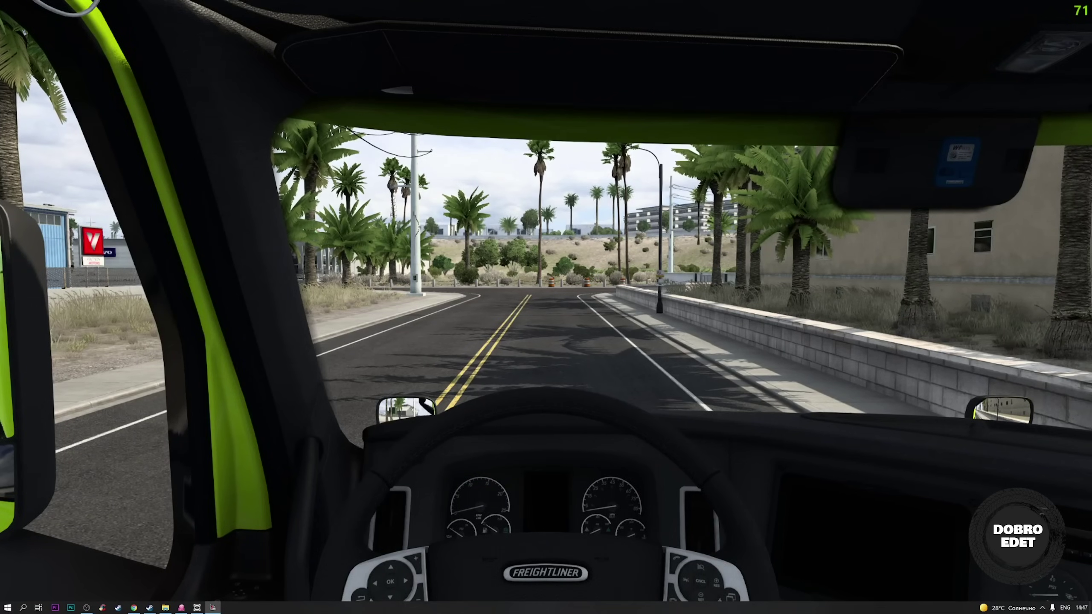
pyautogui.hotkey('alt', 'Tab')
pyautogui.hotkey('alt', 'Tab')
pyautogui.hotkey('alt', 'Tab')
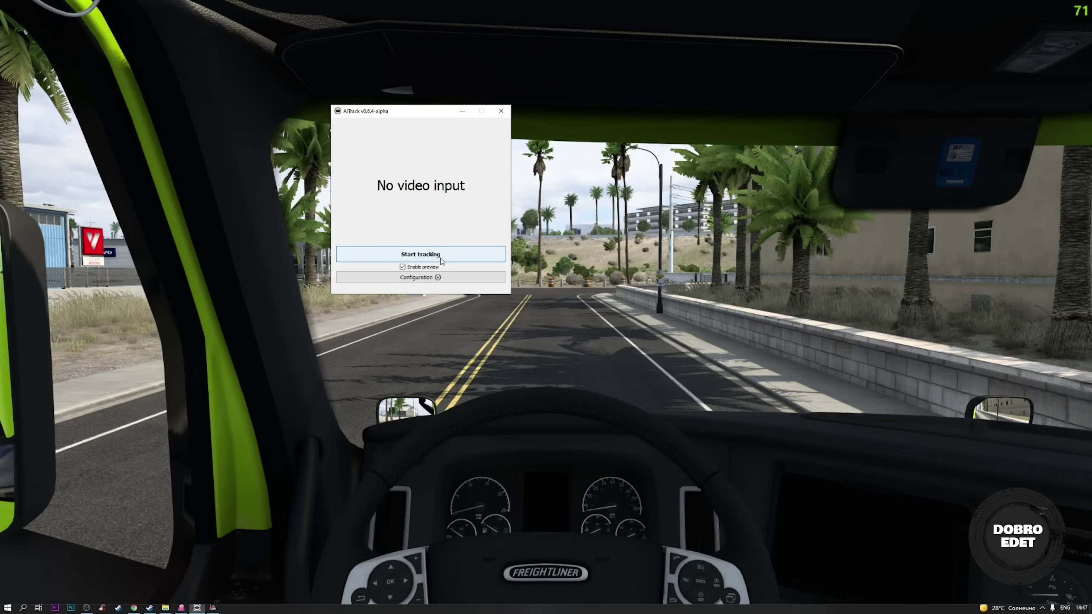
pyautogui.click(473, 260)
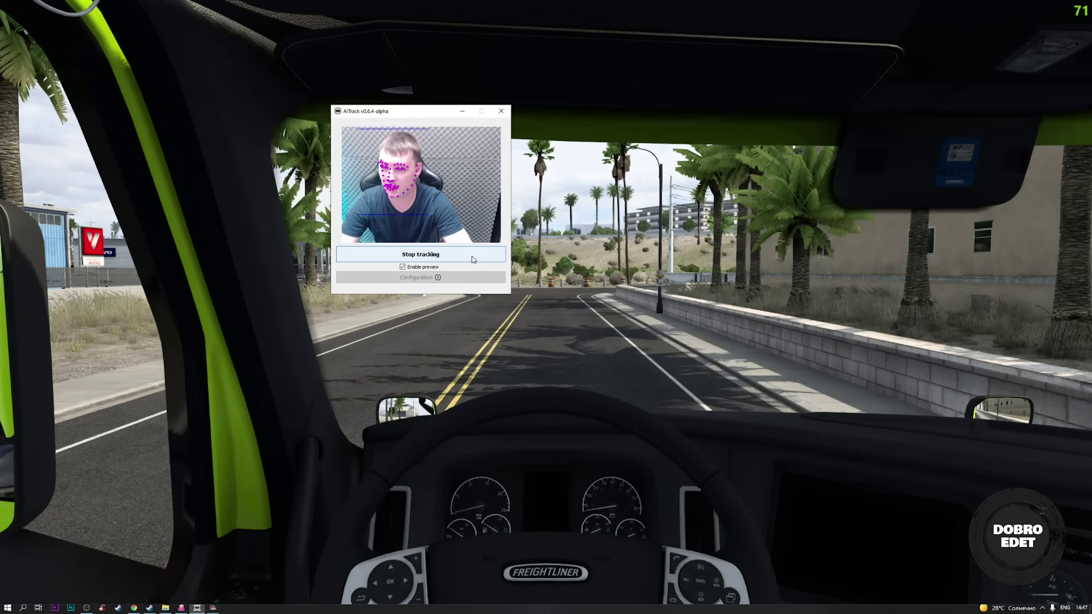
# - Check the cab view in the game, then switch to opentrack and restart its tracker
pyautogui.hotkey('alt', 'Tab')
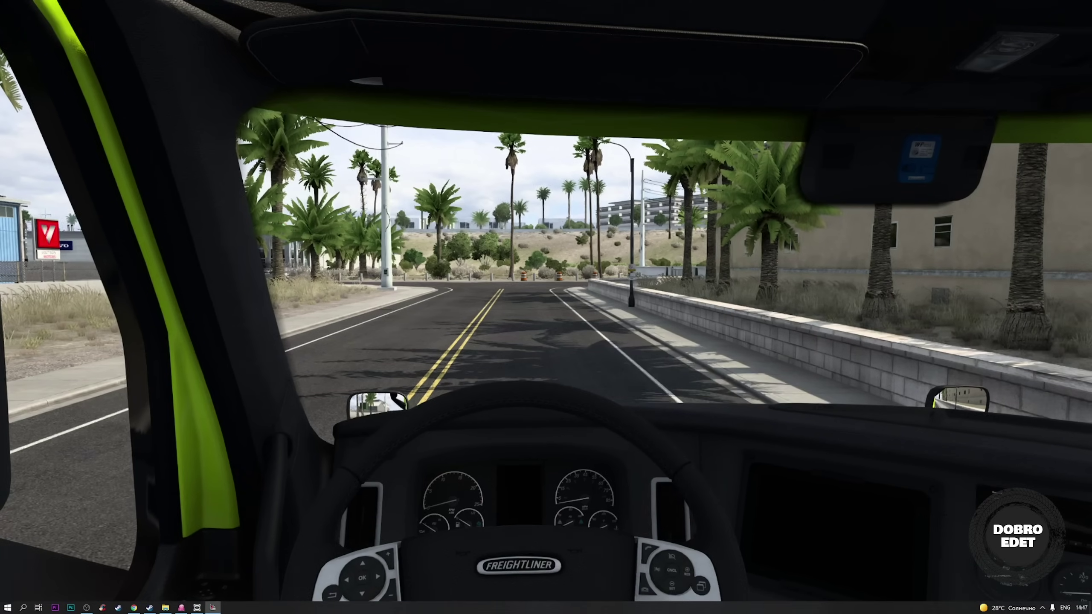
pyautogui.hotkey('alt', 'Tab')
pyautogui.hotkey('alt', 'Tab')
pyautogui.hotkey('alt', 'Tab')
pyautogui.hotkey('alt', 'Tab')
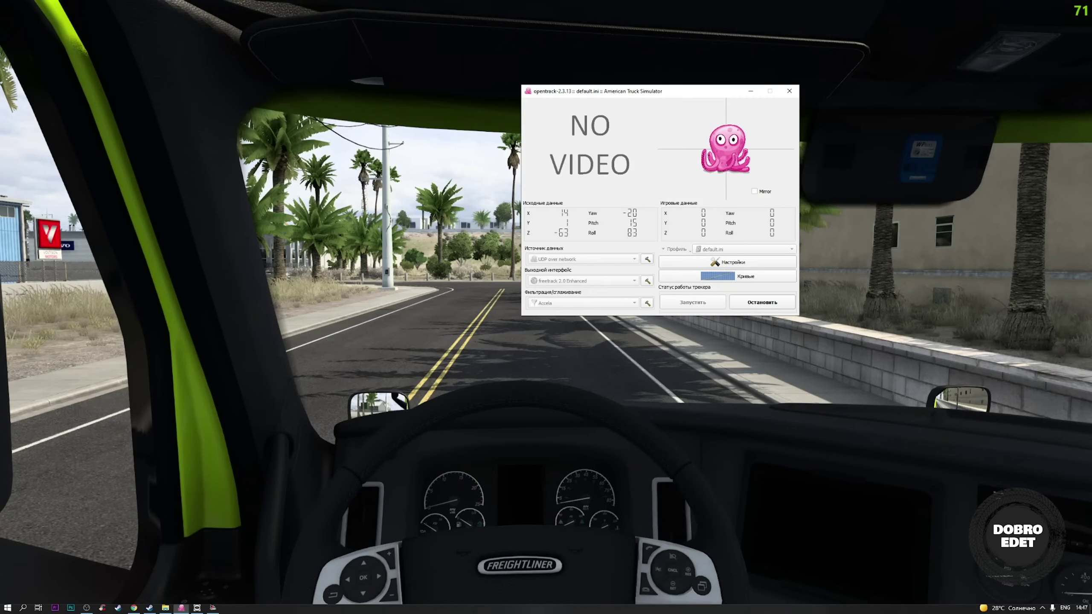
pyautogui.click(765, 303)
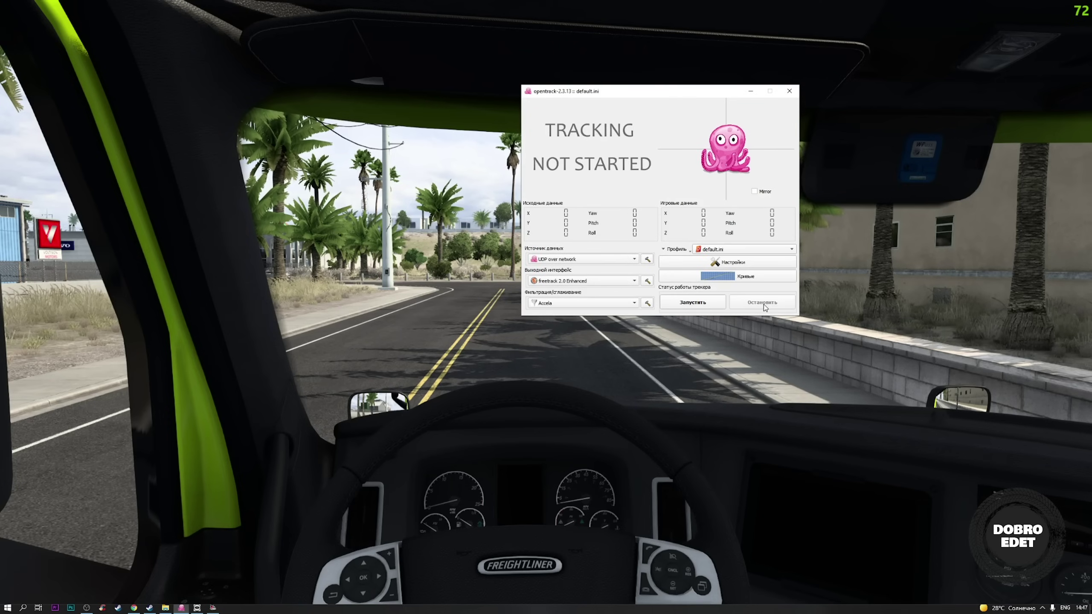
pyautogui.click(693, 304)
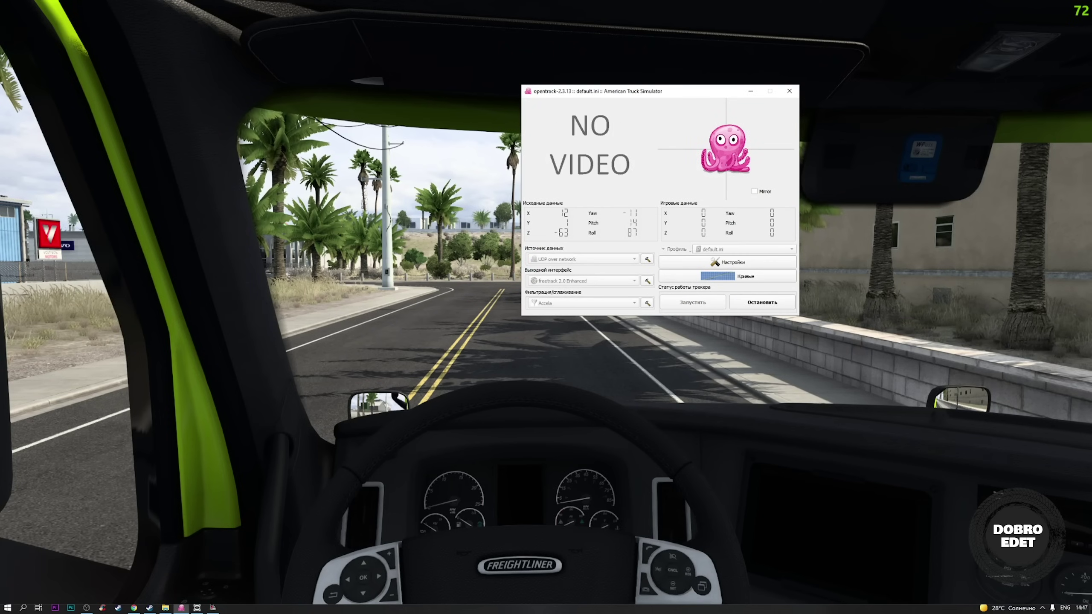